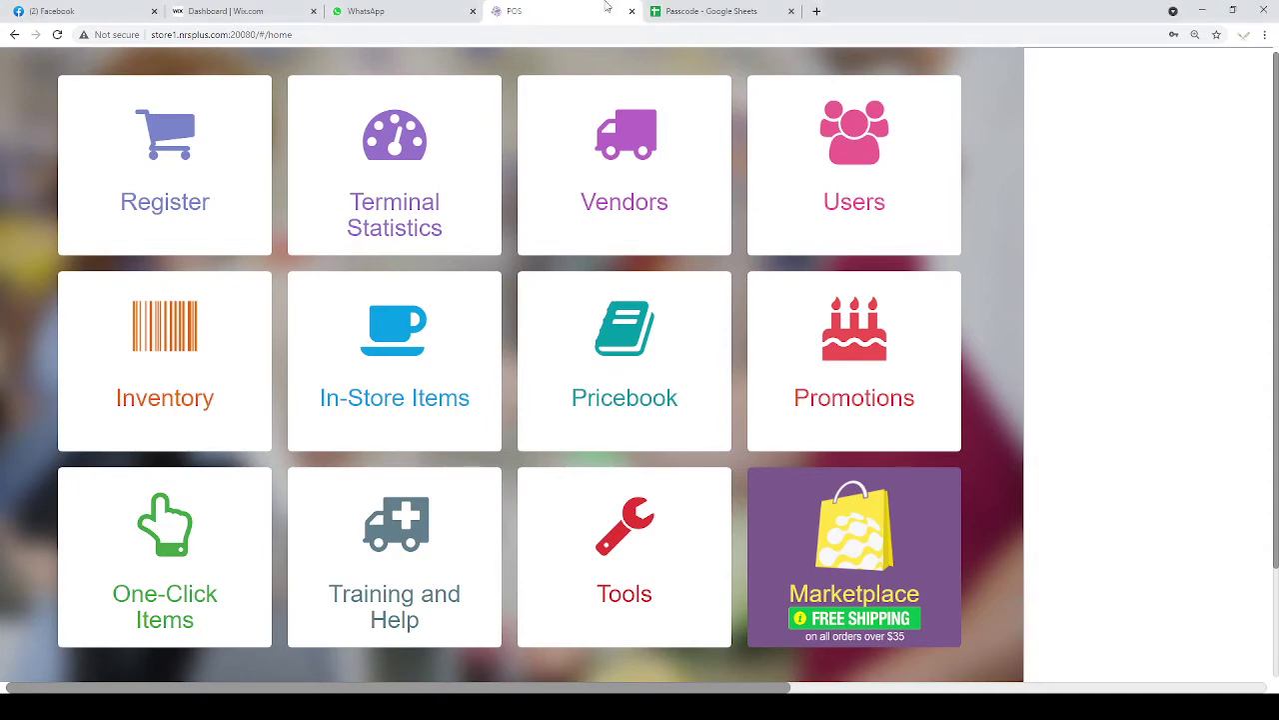
Step: Zoom in on the NRS Plus home dashboard so its module tiles appear larger
{"action": "key", "text": "ctrl+plus"}
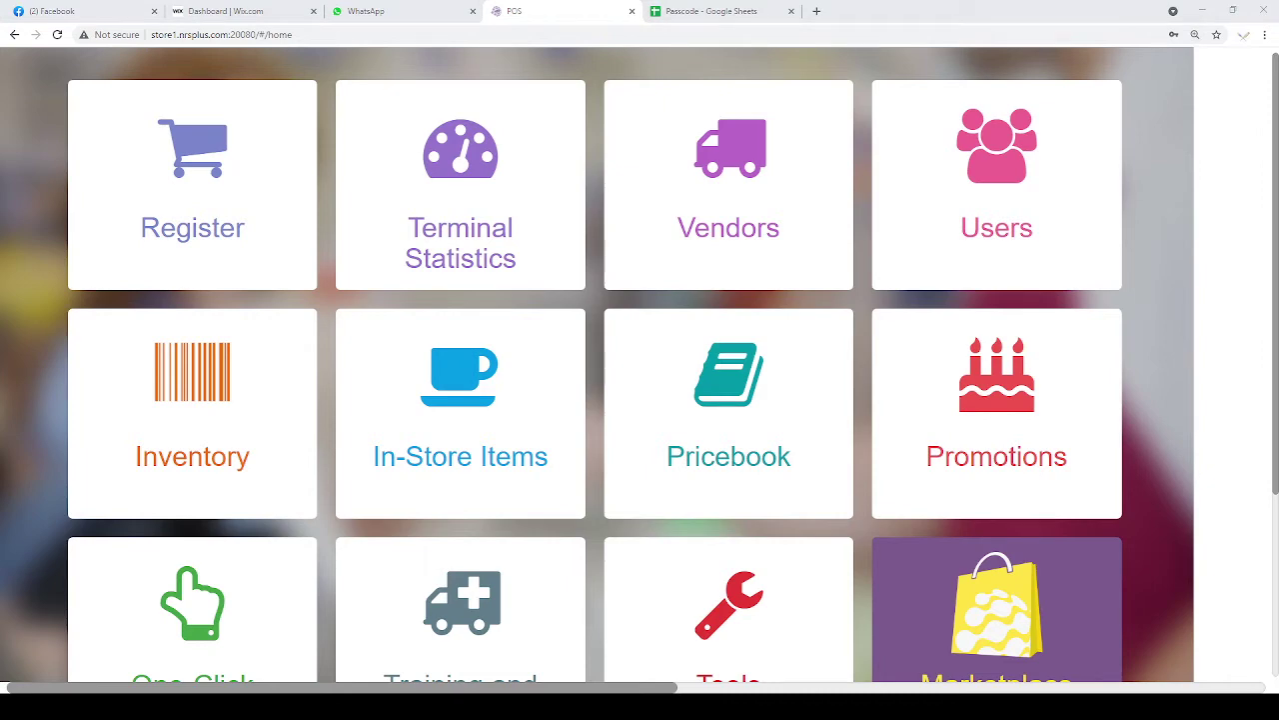
{"action": "scroll", "coordinate": [608, 277], "scroll_direction": "down", "scroll_amount": 2}
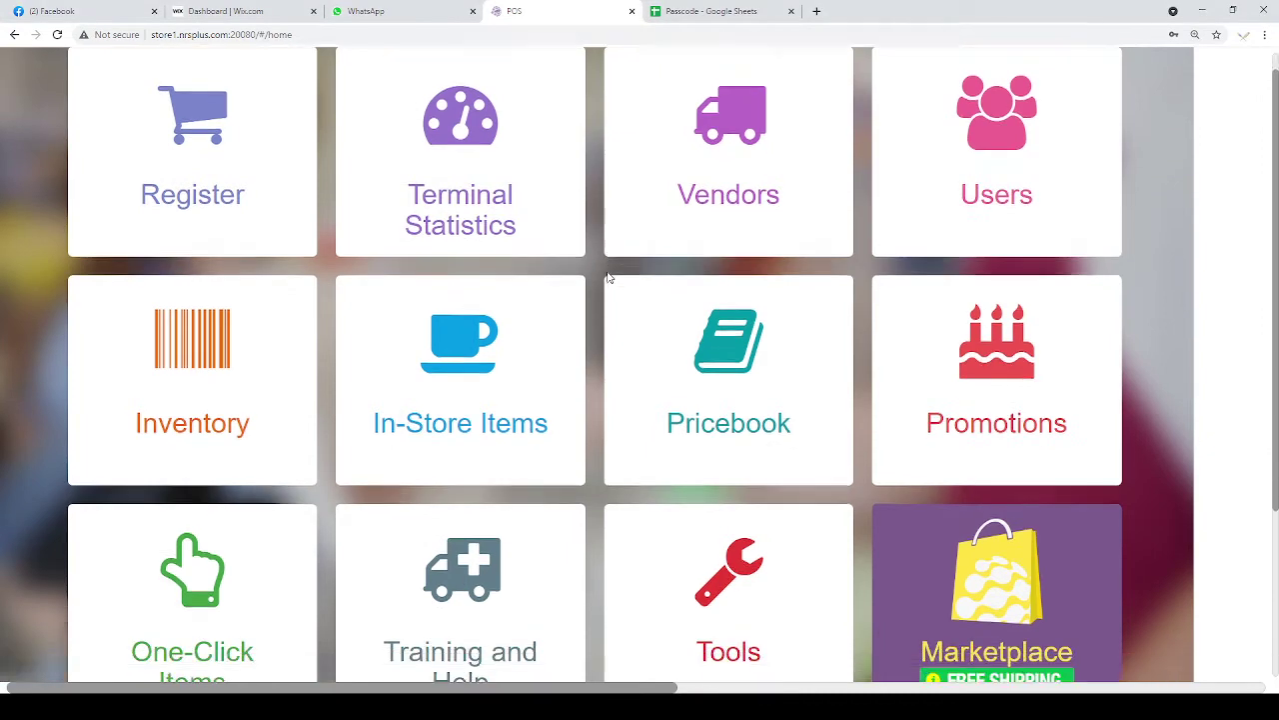
{"action": "scroll", "coordinate": [343, 166], "scroll_direction": "up", "scroll_amount": 1}
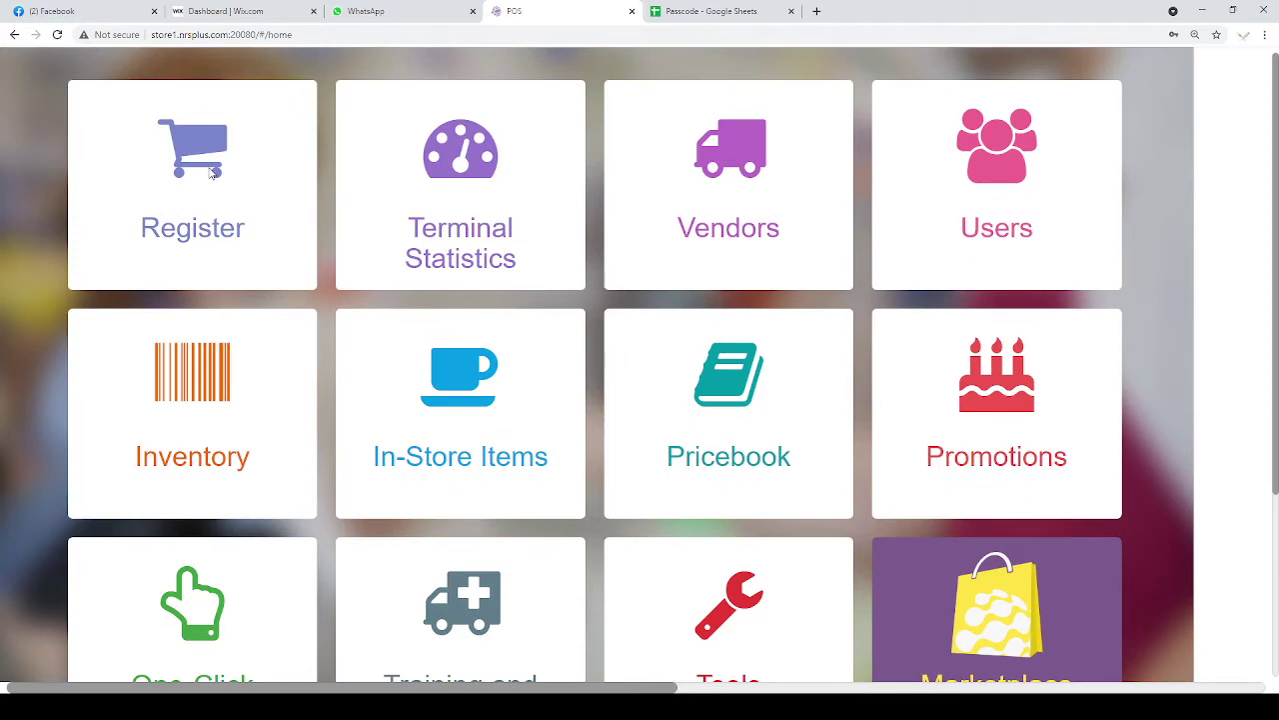
{"action": "left_click", "coordinate": [211, 173]}
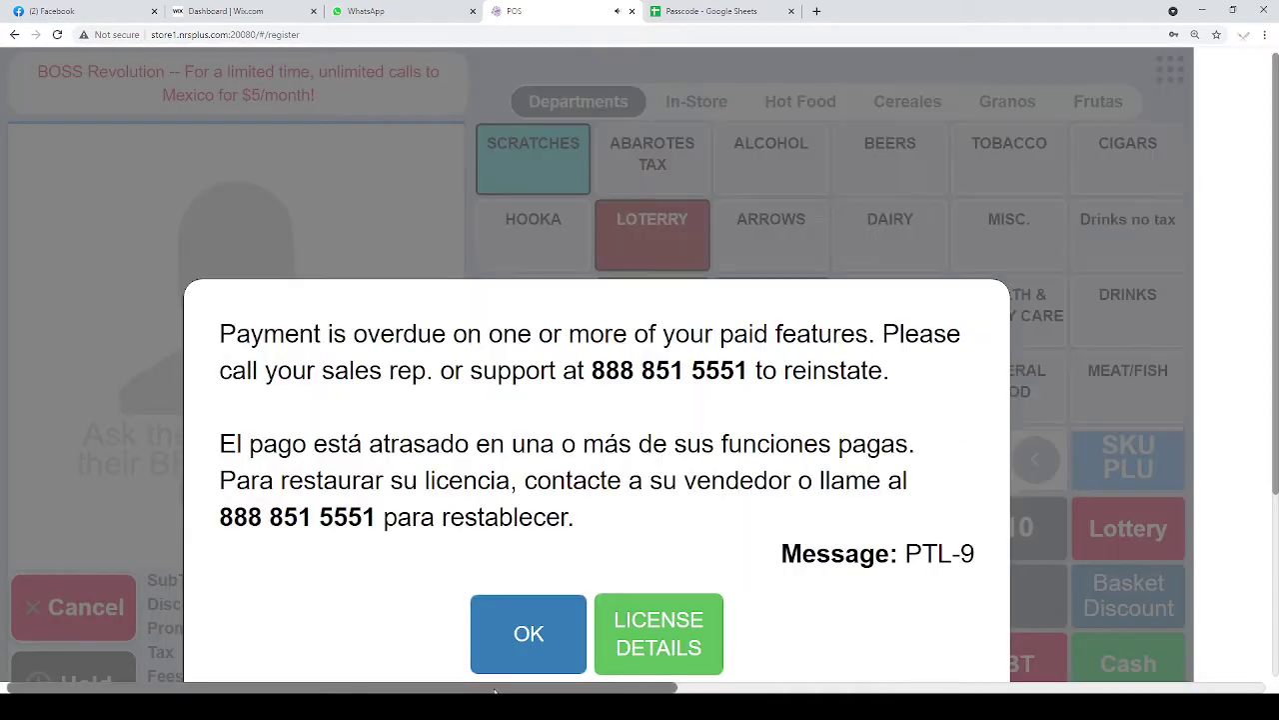
{"action": "left_click", "coordinate": [528, 634]}
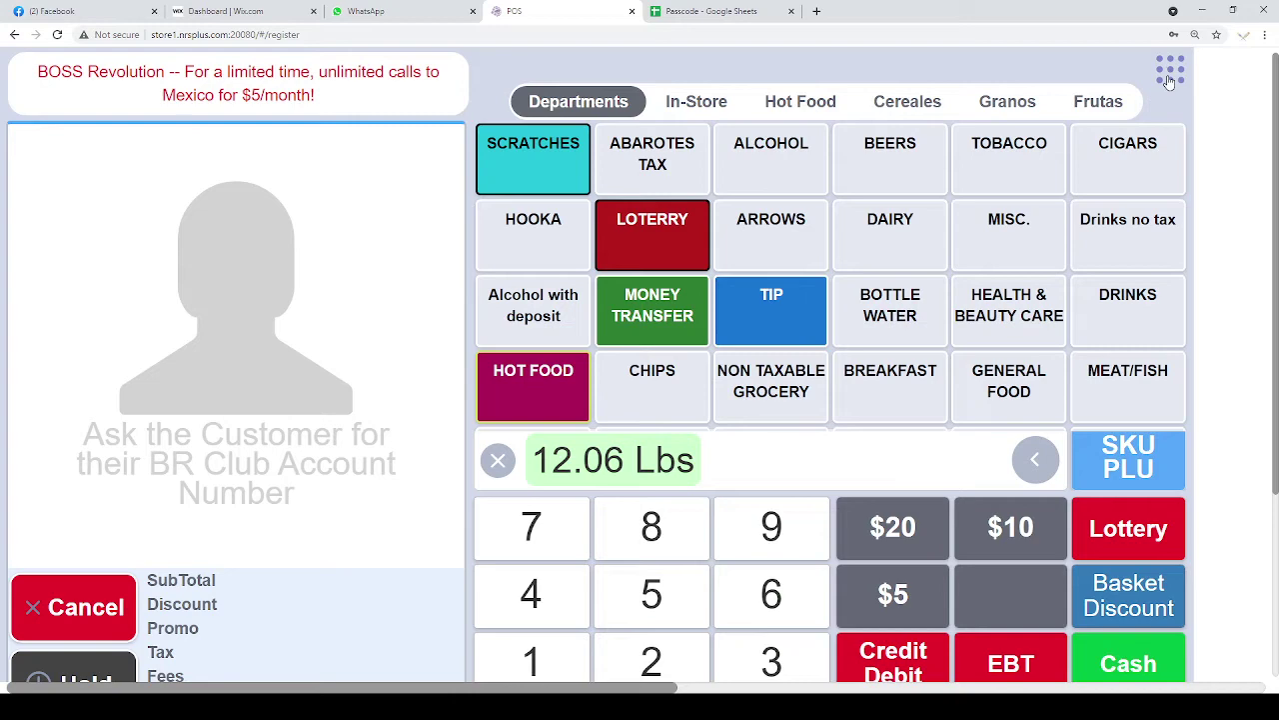
{"action": "left_click", "coordinate": [1170, 70]}
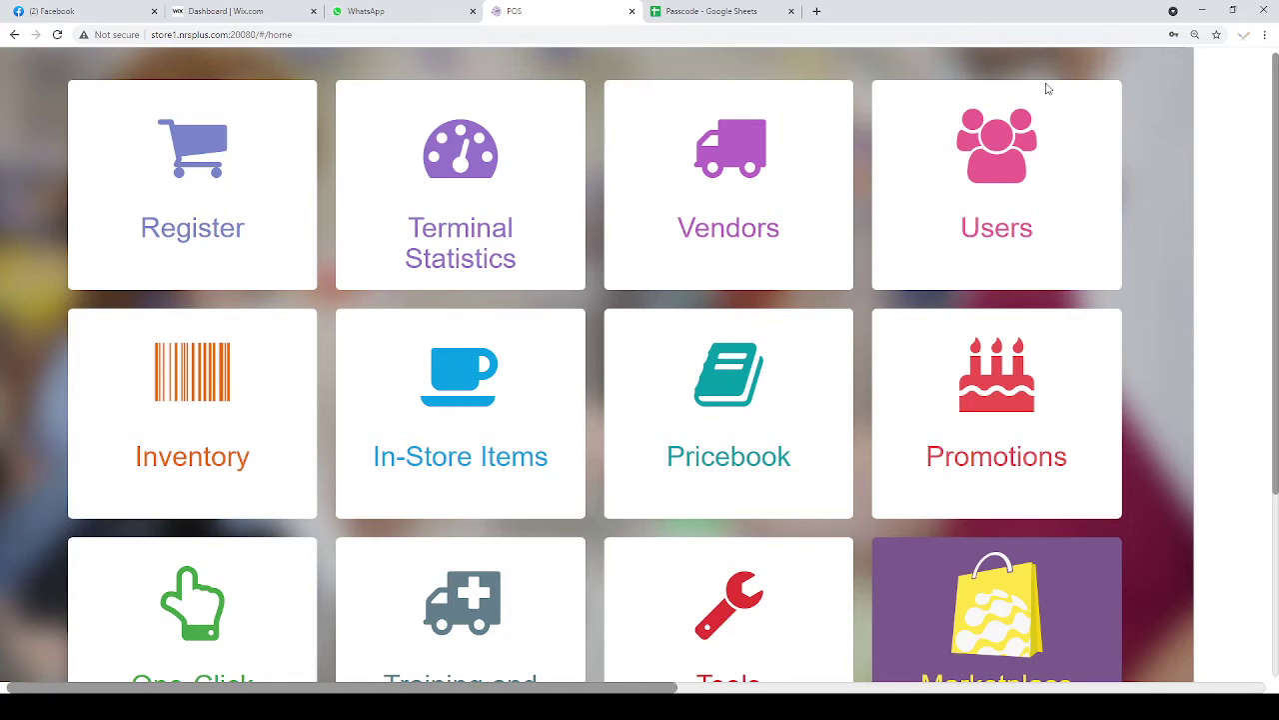
{"action": "scroll", "coordinate": [1087, 119], "scroll_direction": "down", "scroll_amount": 1}
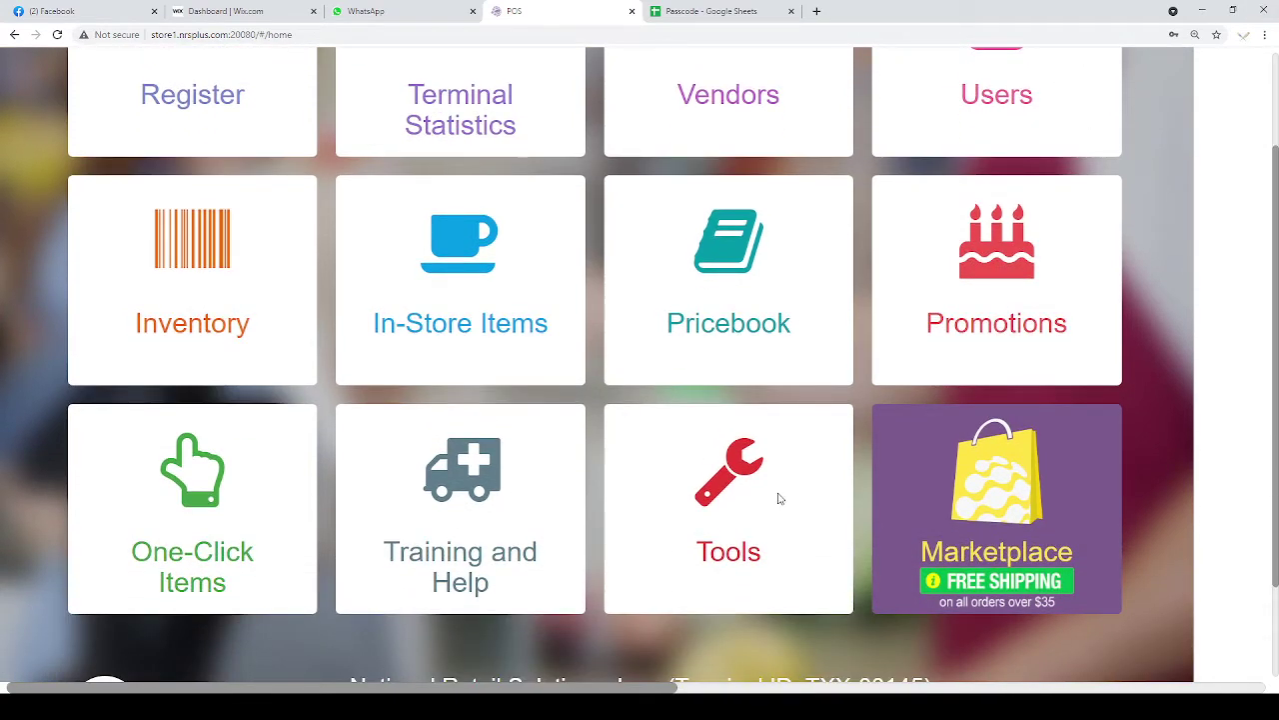
Step: Go to the store's Taxes and Fees settings under Tools > Store Setup
{"action": "left_click", "coordinate": [700, 460]}
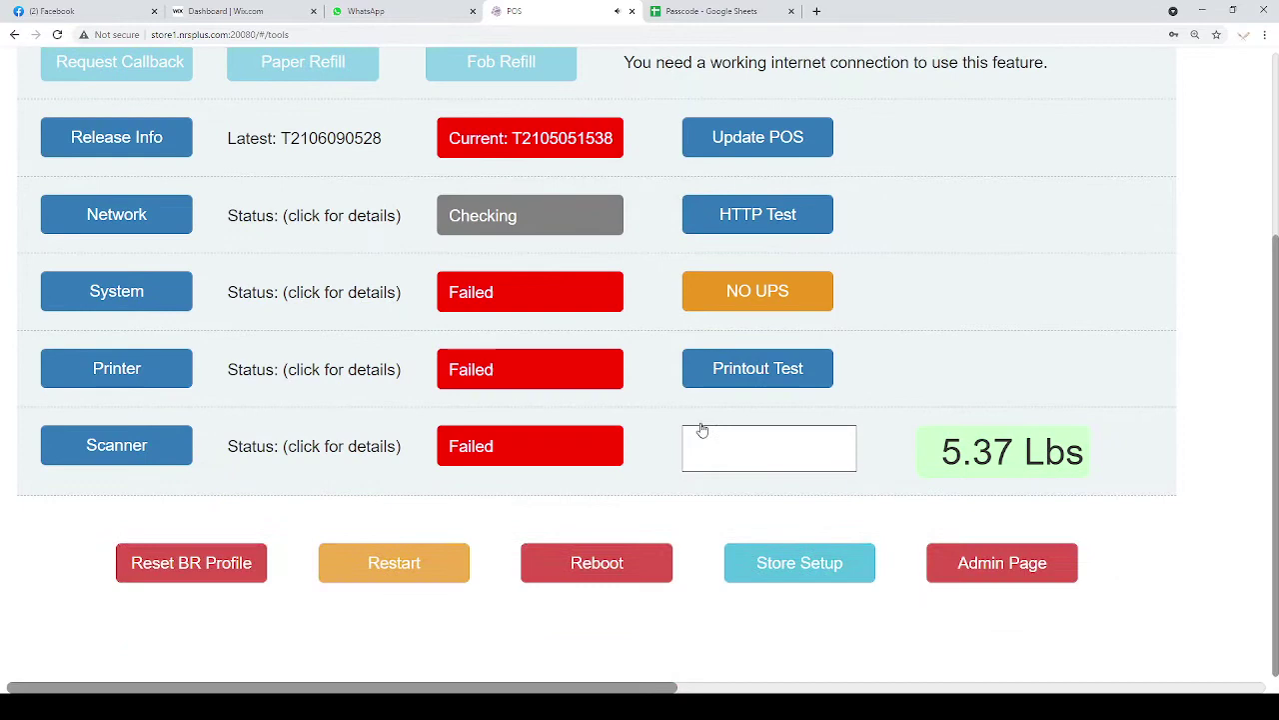
{"action": "left_click", "coordinate": [805, 563]}
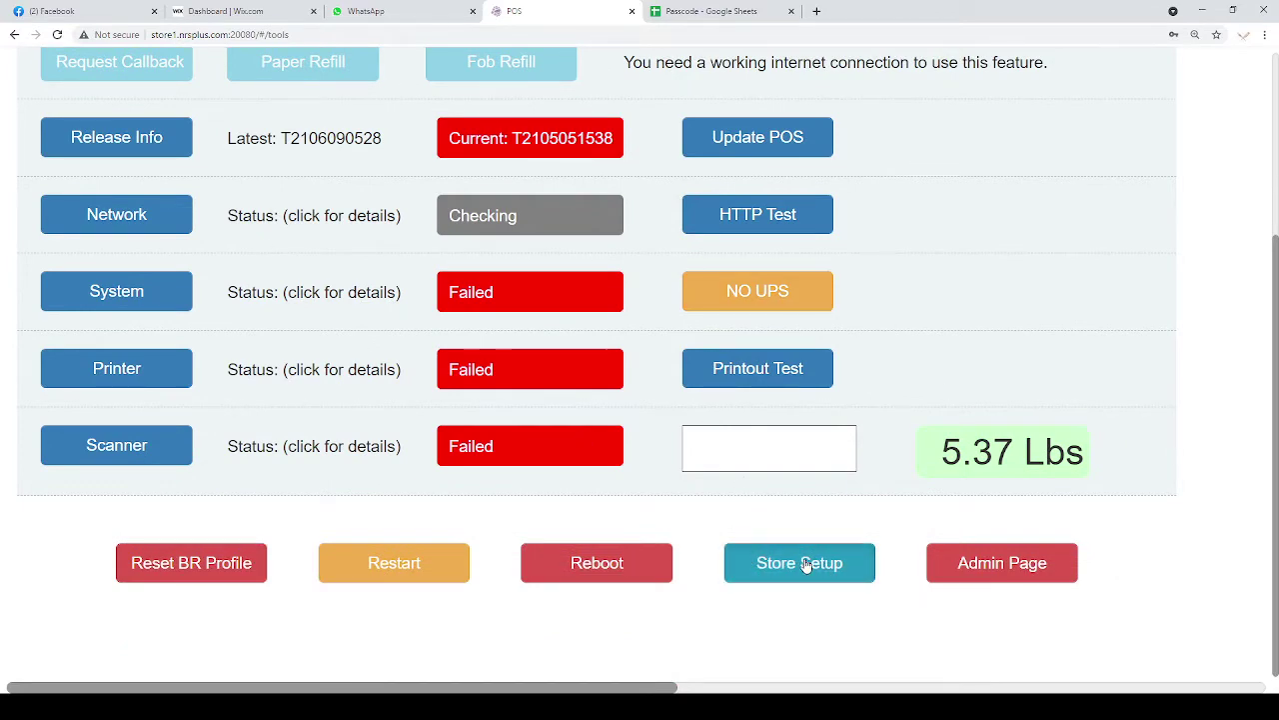
{"action": "scroll", "coordinate": [340, 330], "scroll_direction": "up", "scroll_amount": 3}
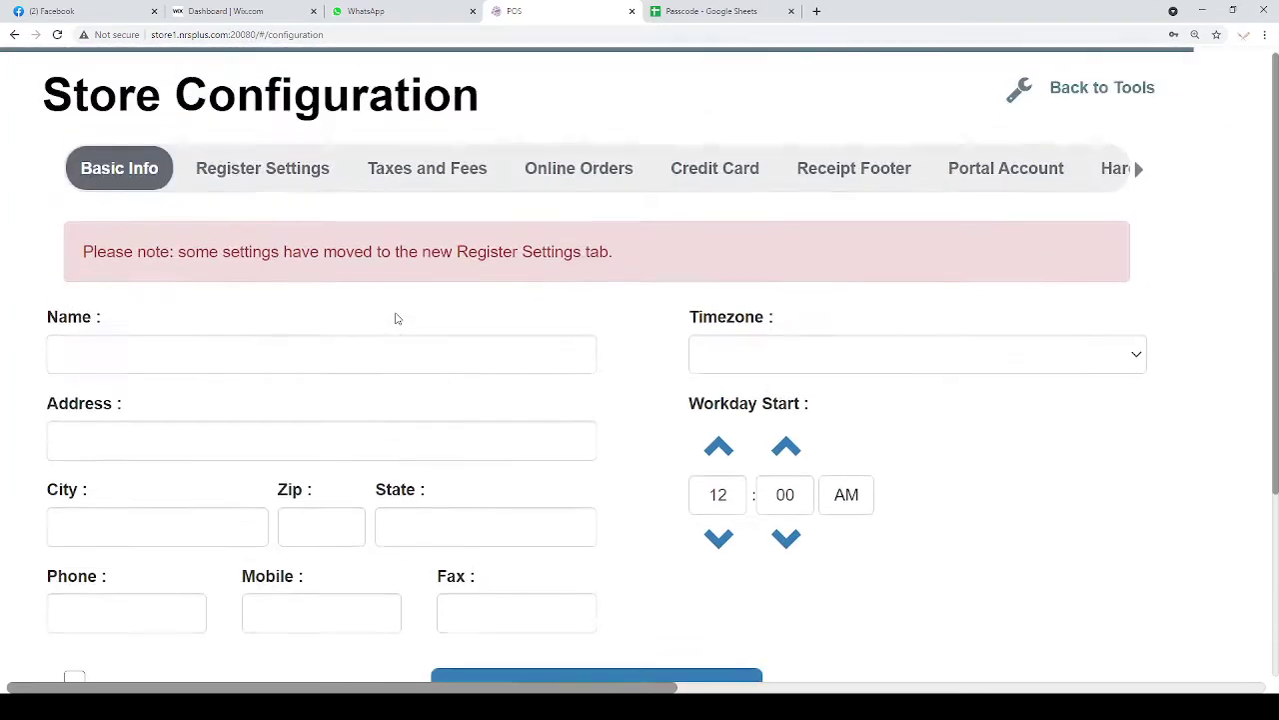
{"action": "left_click", "coordinate": [447, 171]}
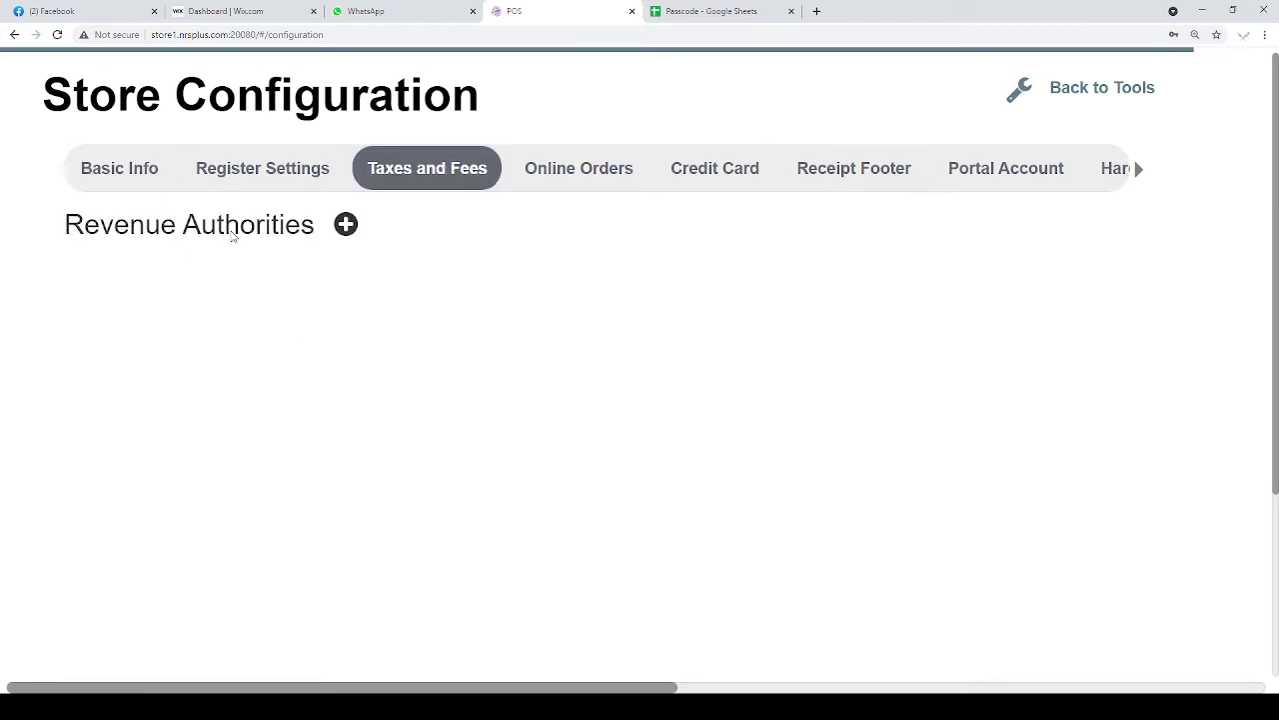
Step: Add a new revenue authority titled CRV with 005 cents
{"action": "left_click", "coordinate": [345, 226]}
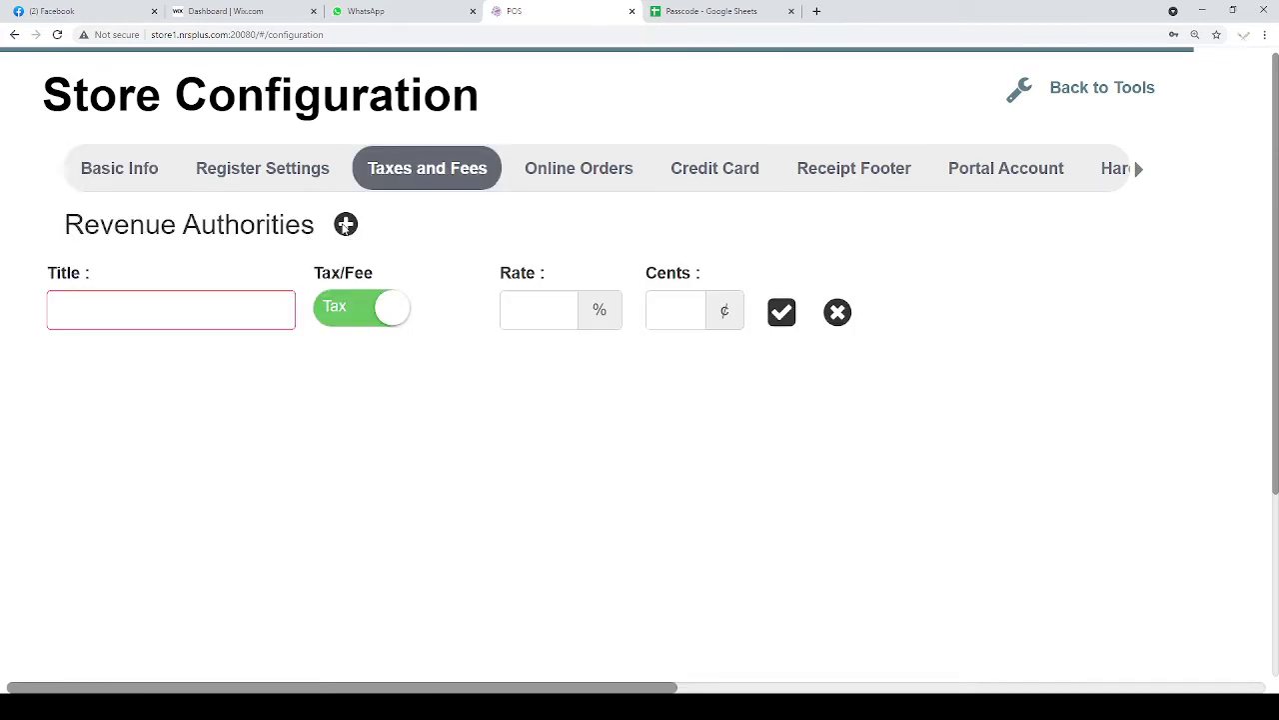
{"action": "left_click", "coordinate": [127, 316]}
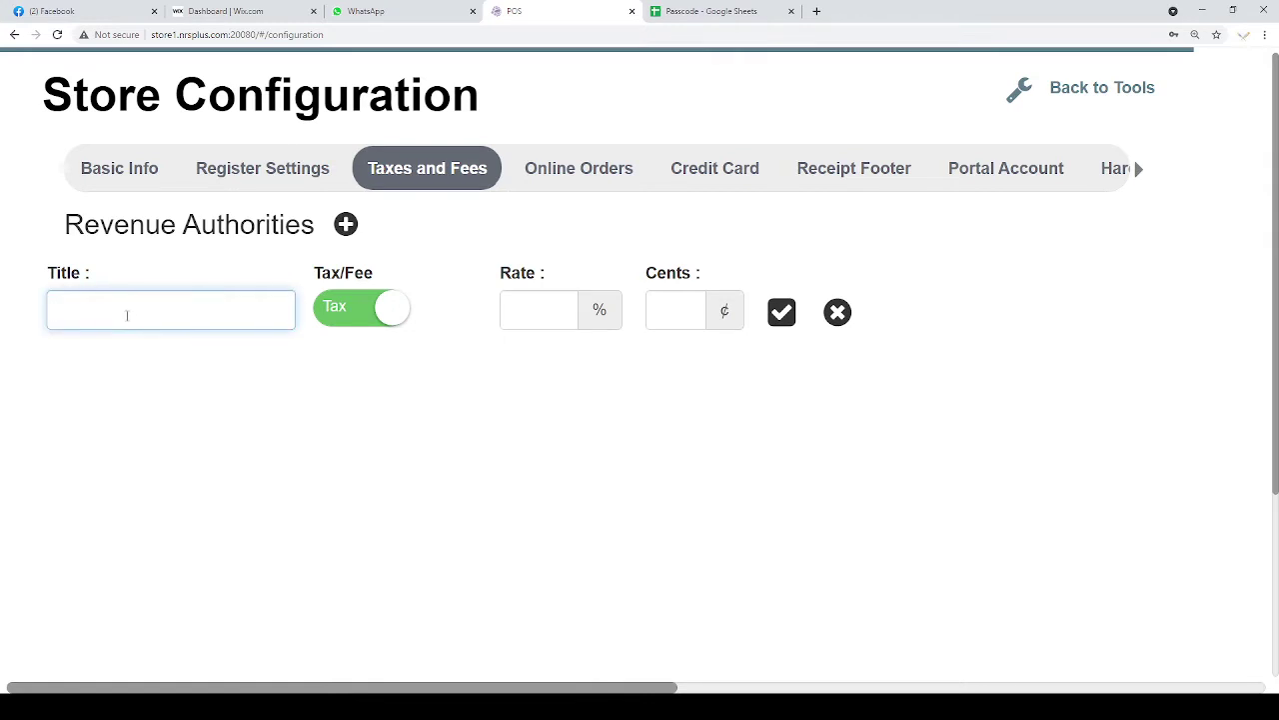
{"action": "type", "text": "CRV"}
{"action": "key", "text": "Tab"}
{"action": "key", "text": "Tab"}
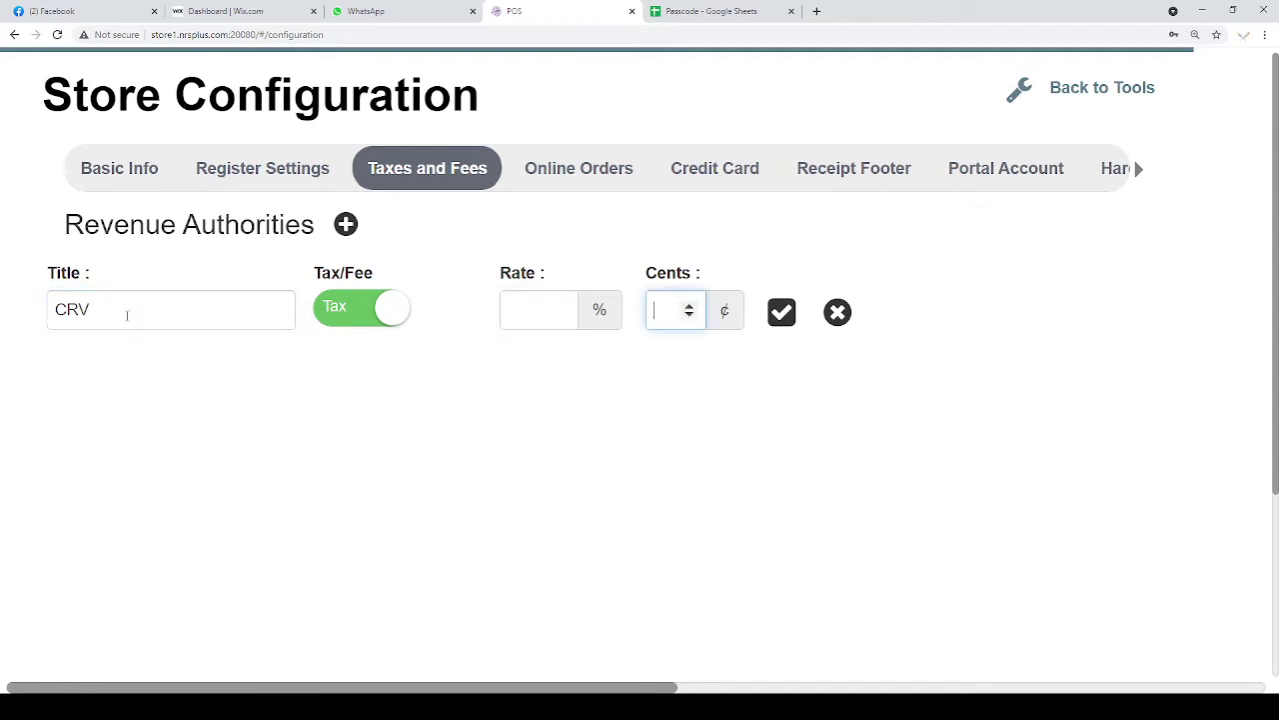
{"action": "type", "text": "005"}
Step: Make the CRV entry a taxable fee and save it
{"action": "left_click", "coordinate": [382, 318]}
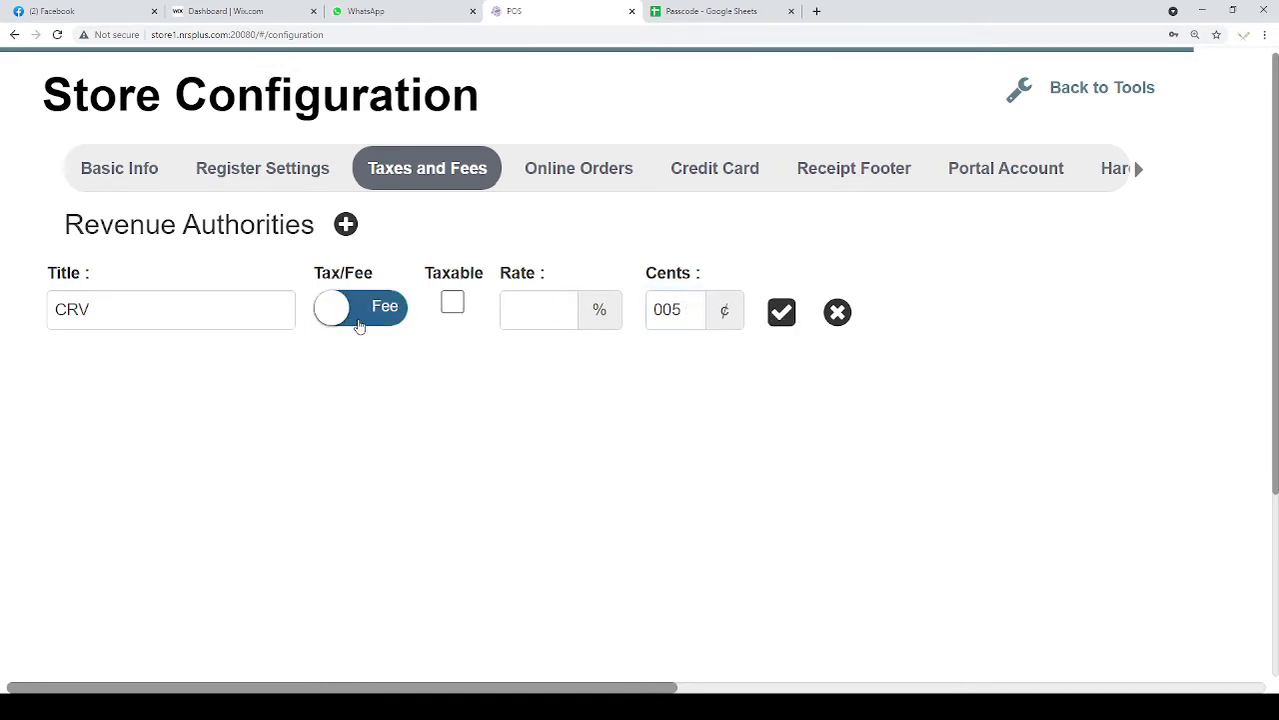
{"action": "left_click", "coordinate": [340, 321]}
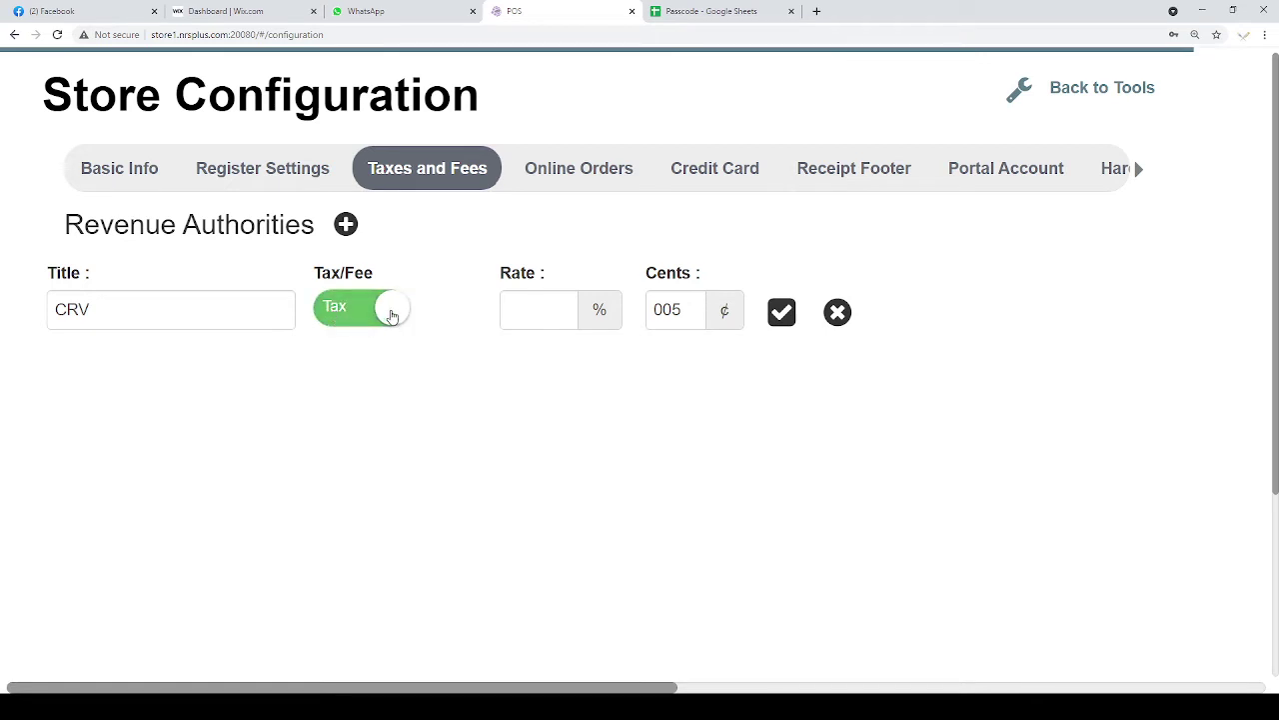
{"action": "left_click", "coordinate": [398, 315]}
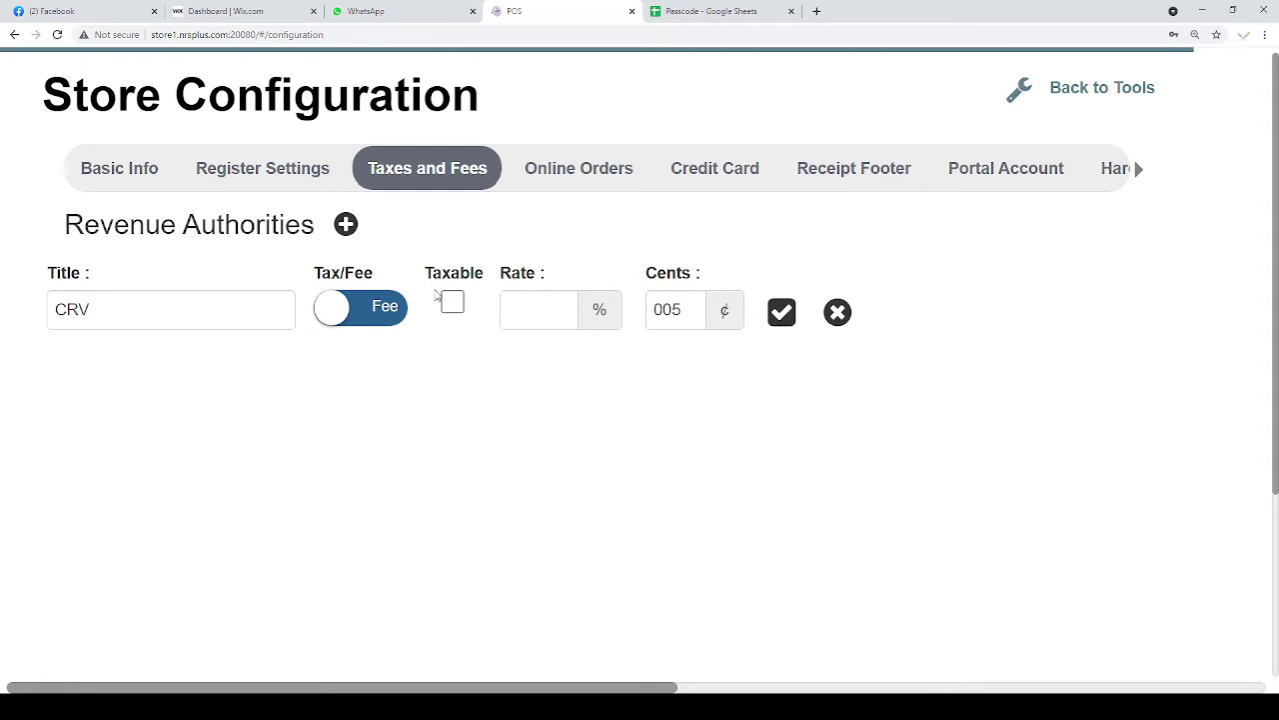
{"action": "left_click", "coordinate": [452, 302]}
{"action": "left_click", "coordinate": [452, 303]}
{"action": "left_click", "coordinate": [456, 305]}
{"action": "left_click", "coordinate": [782, 313]}
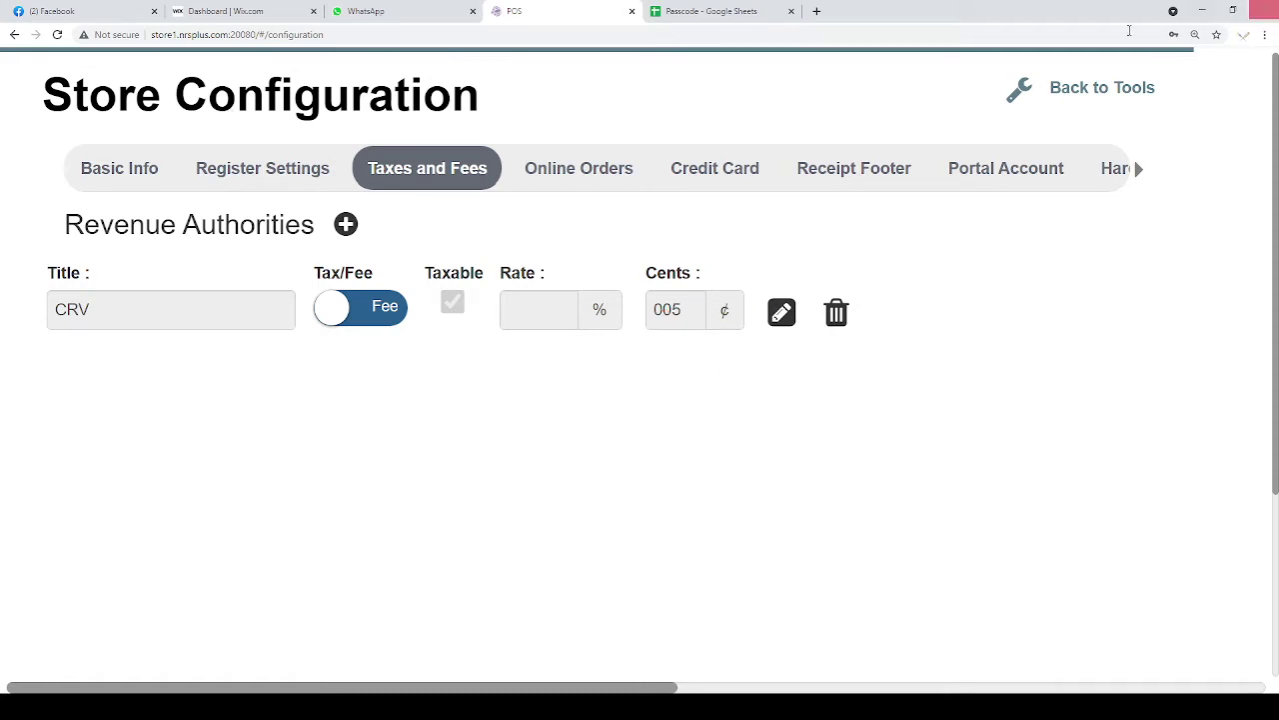
Step: Go from Store Configuration to the Pricebook's department list
{"action": "left_click", "coordinate": [1065, 104]}
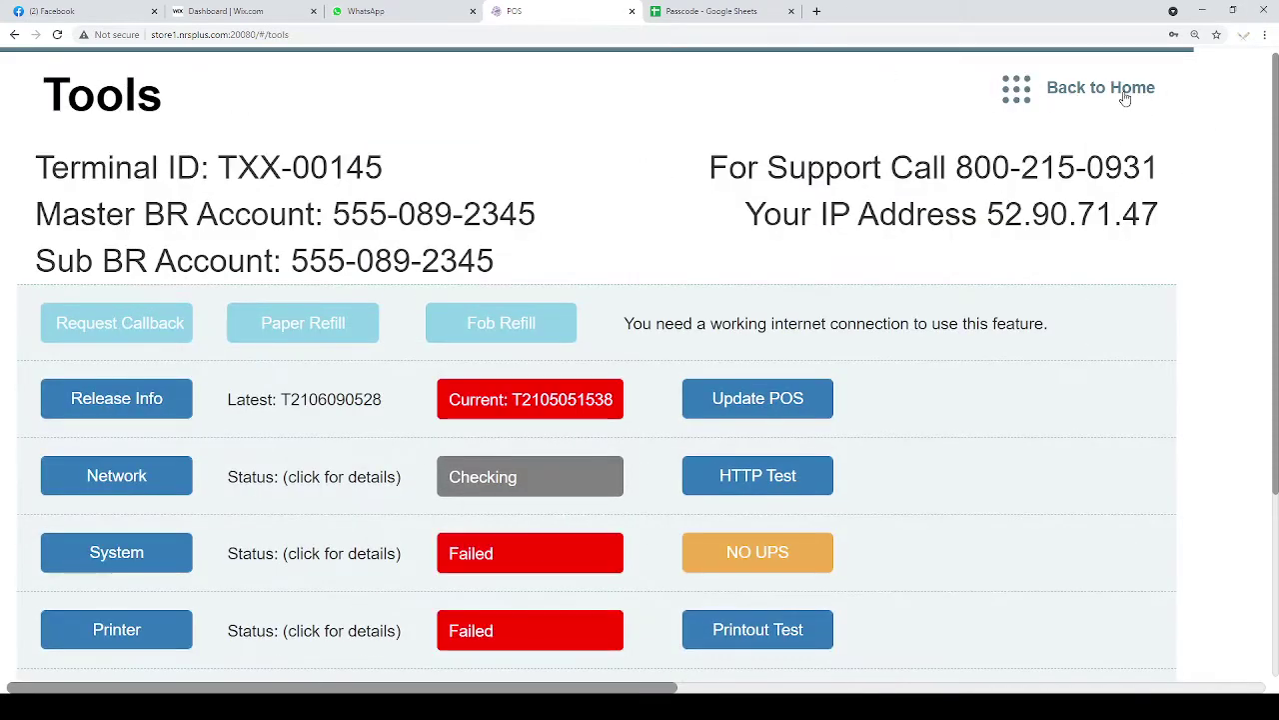
{"action": "left_click", "coordinate": [1121, 92]}
{"action": "left_click", "coordinate": [720, 415]}
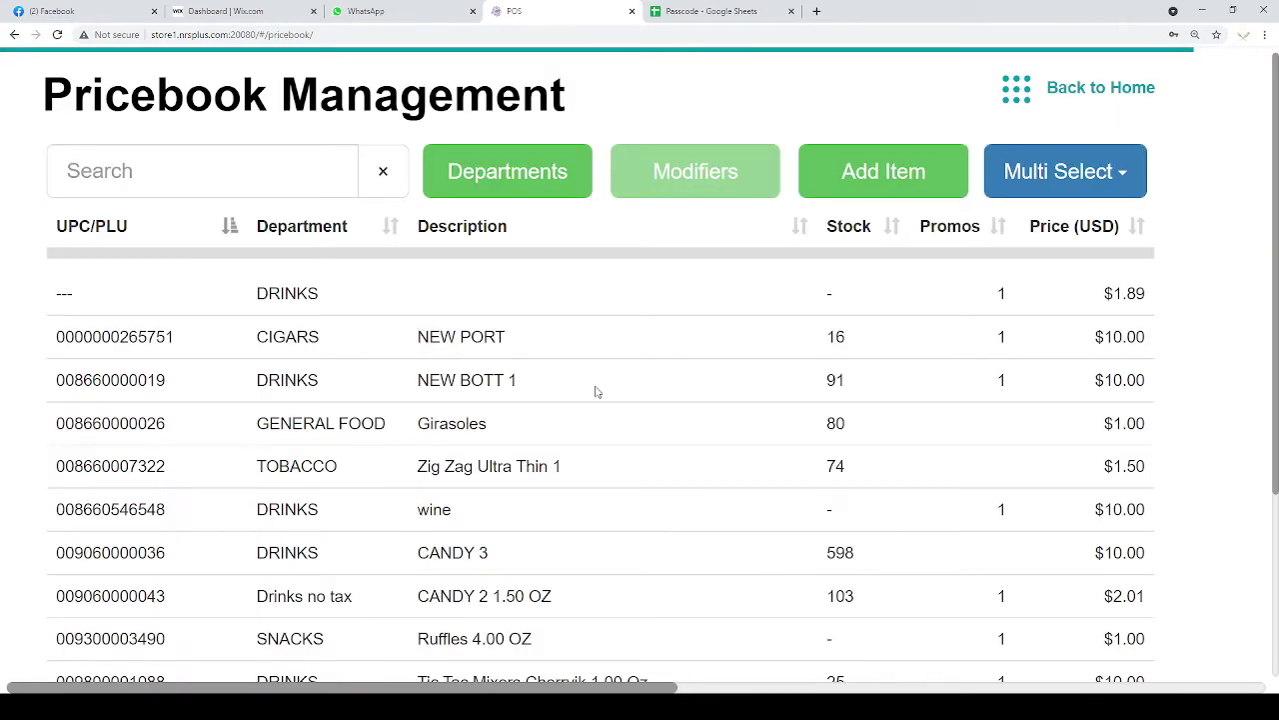
{"action": "left_click", "coordinate": [471, 170]}
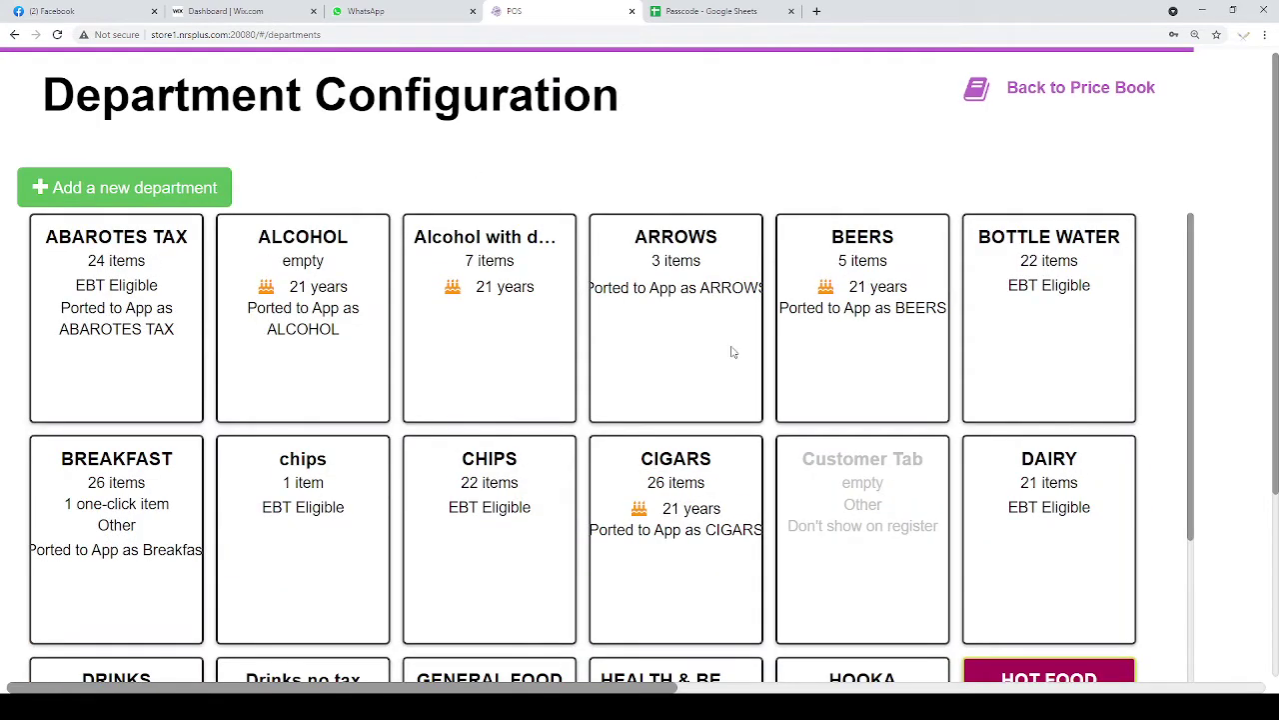
Step: Turn on the $0.05 CRV fee for the BEERS department, save it, and return to Pricebook
{"action": "left_click", "coordinate": [852, 266]}
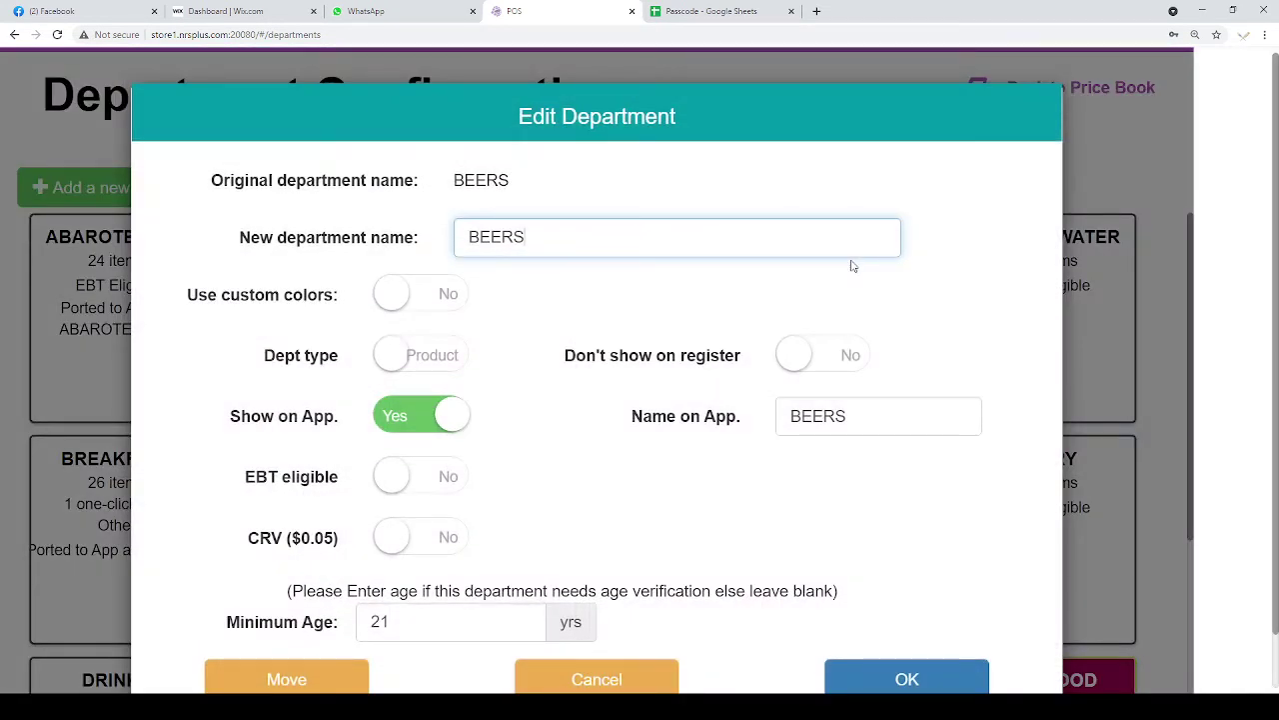
{"action": "scroll", "coordinate": [854, 263], "scroll_direction": "down", "scroll_amount": 1}
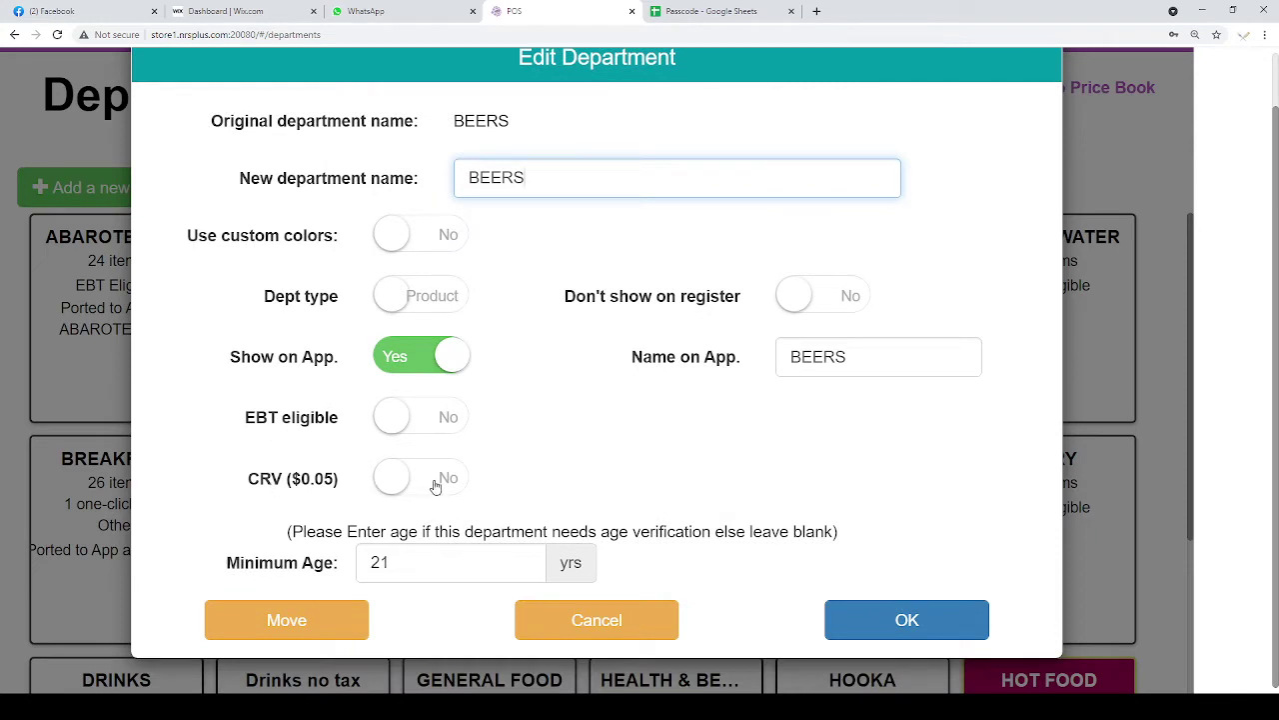
{"action": "left_click", "coordinate": [393, 487]}
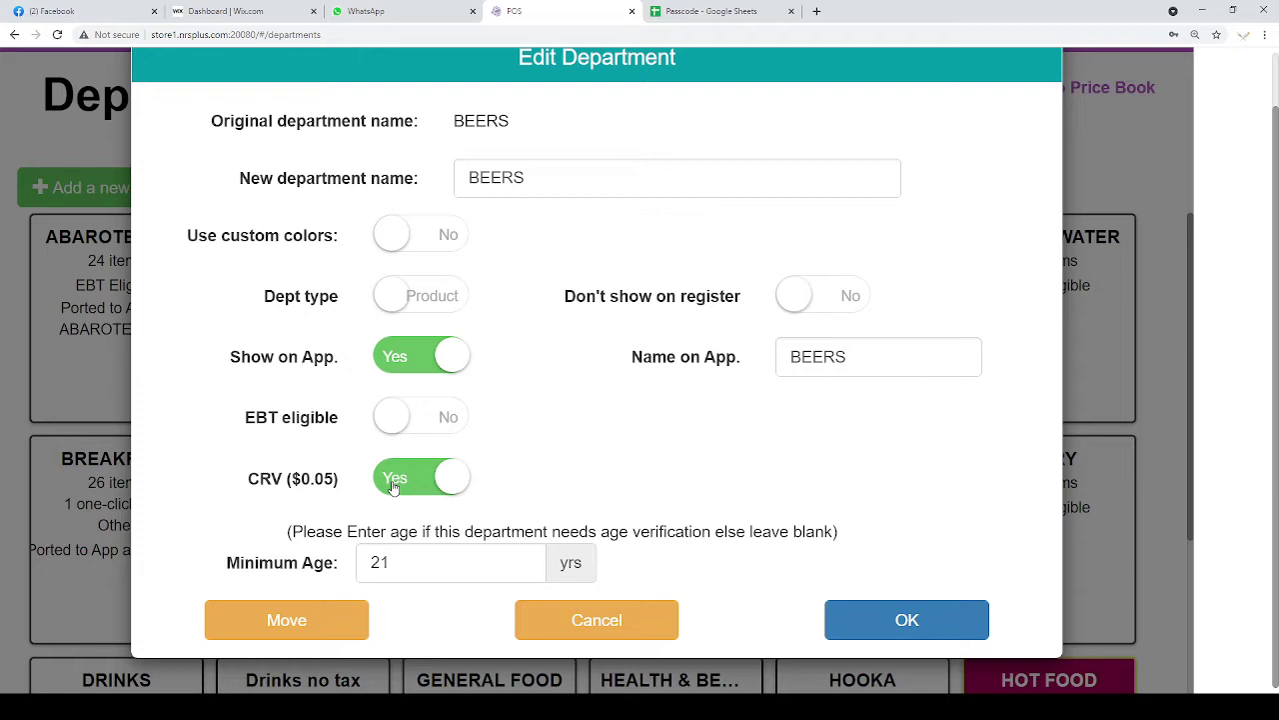
{"action": "left_click", "coordinate": [952, 630]}
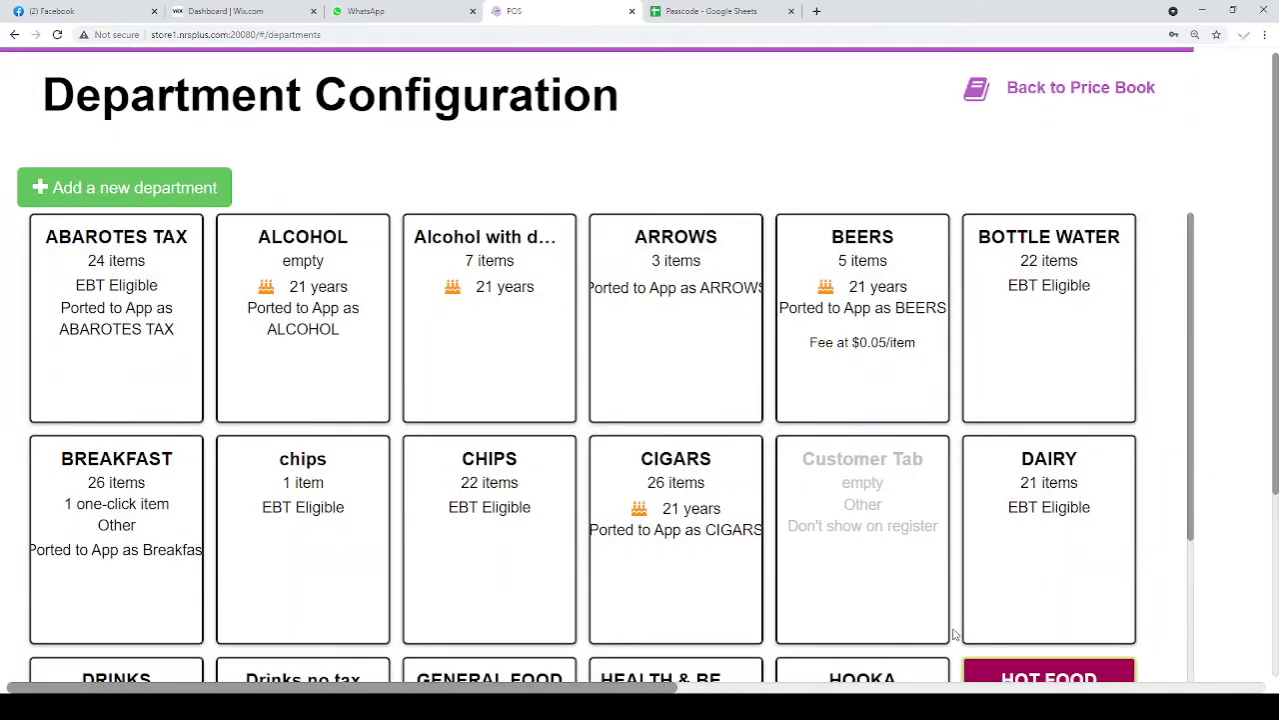
{"action": "left_click", "coordinate": [1079, 89]}
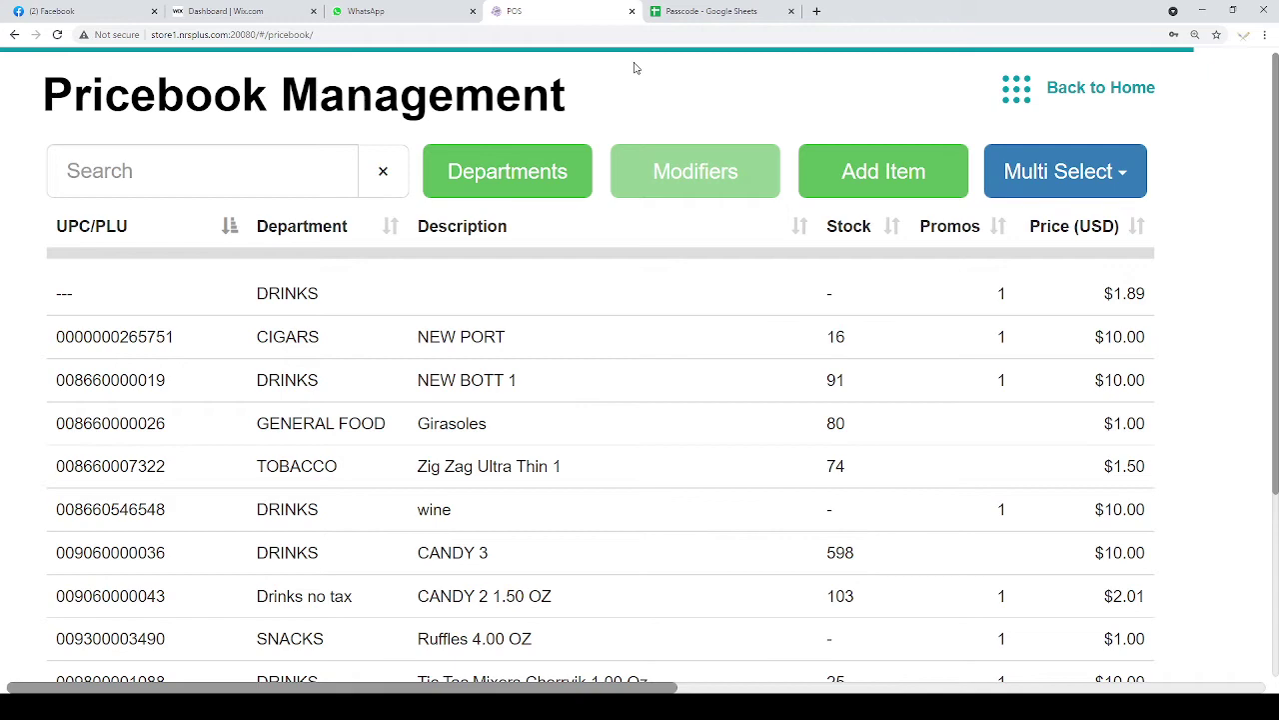
{"action": "left_click", "coordinate": [887, 173]}
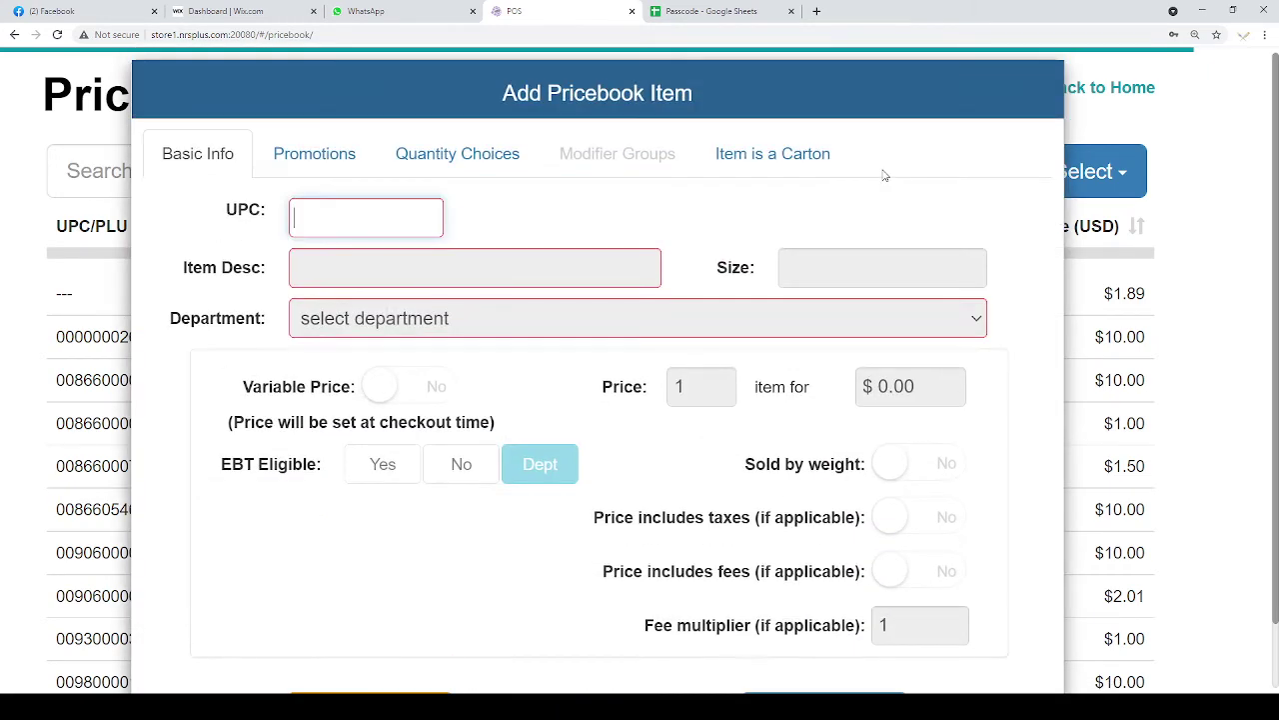
{"action": "type", "text": "083783228571"}
{"action": "key", "text": "Return"}
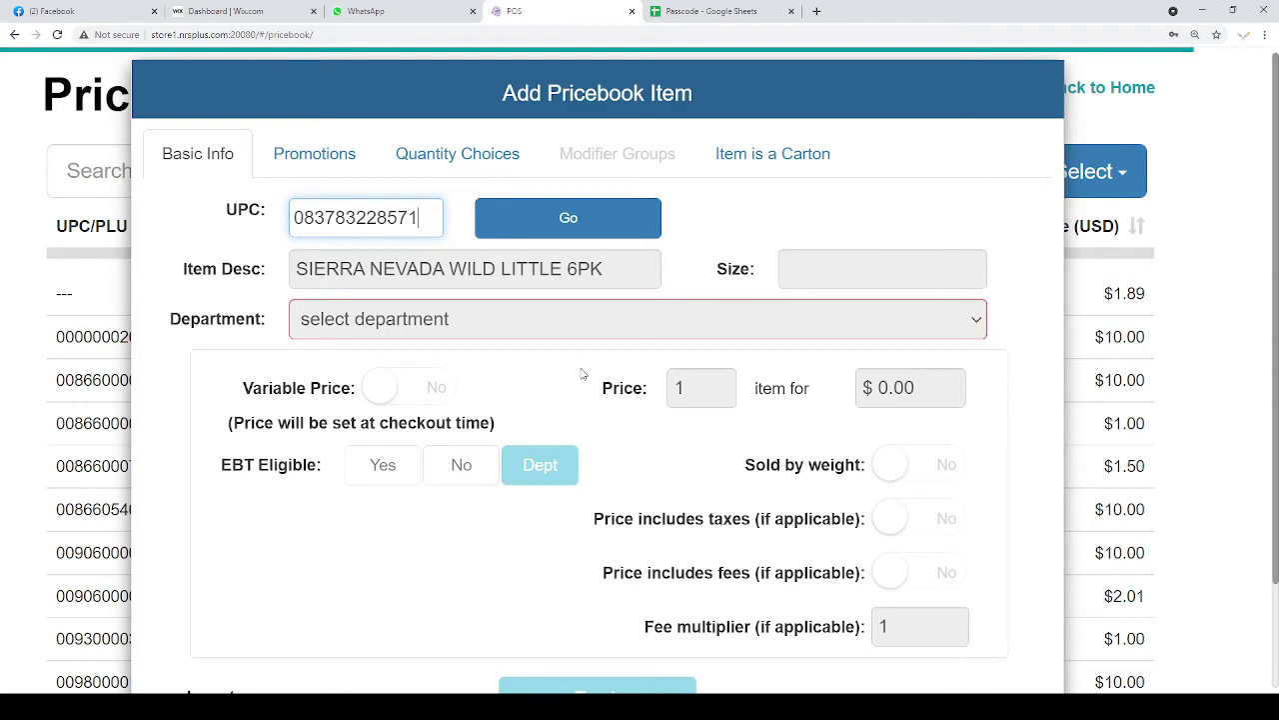
{"action": "scroll", "coordinate": [583, 374], "scroll_direction": "down", "scroll_amount": 2}
{"action": "scroll", "coordinate": [560, 380], "scroll_direction": "up", "scroll_amount": 1}
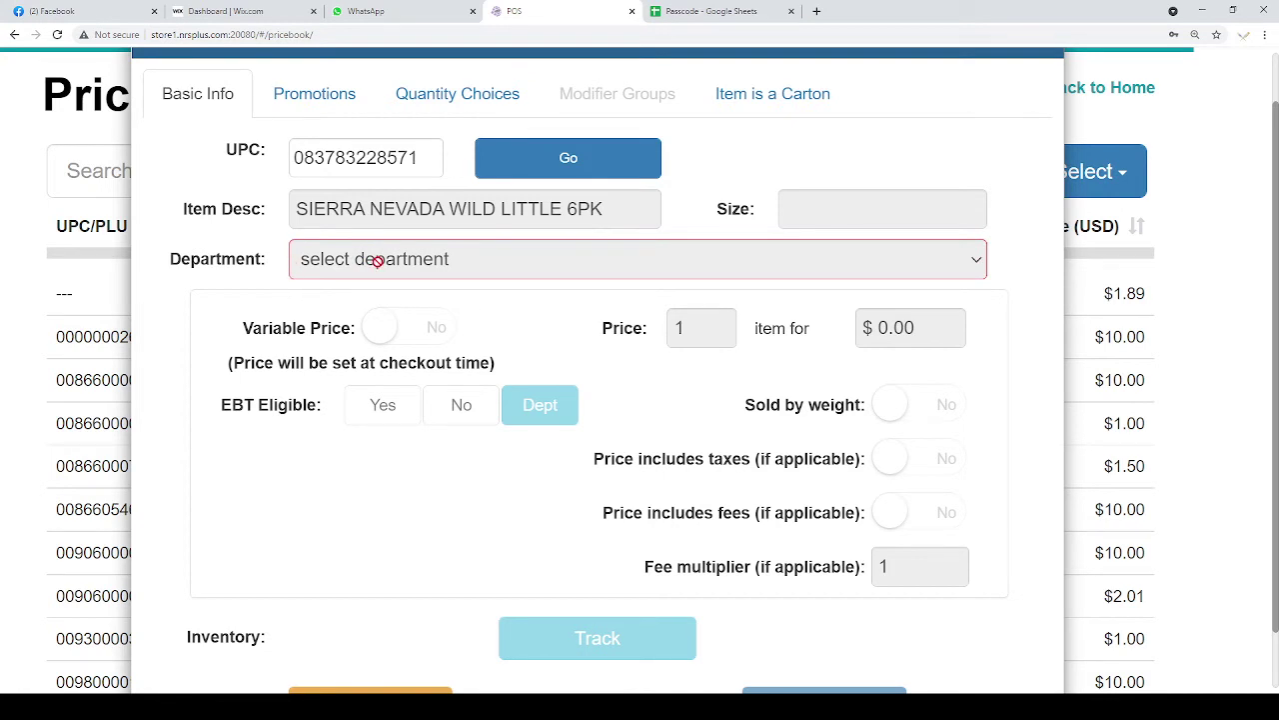
{"action": "left_click", "coordinate": [538, 160]}
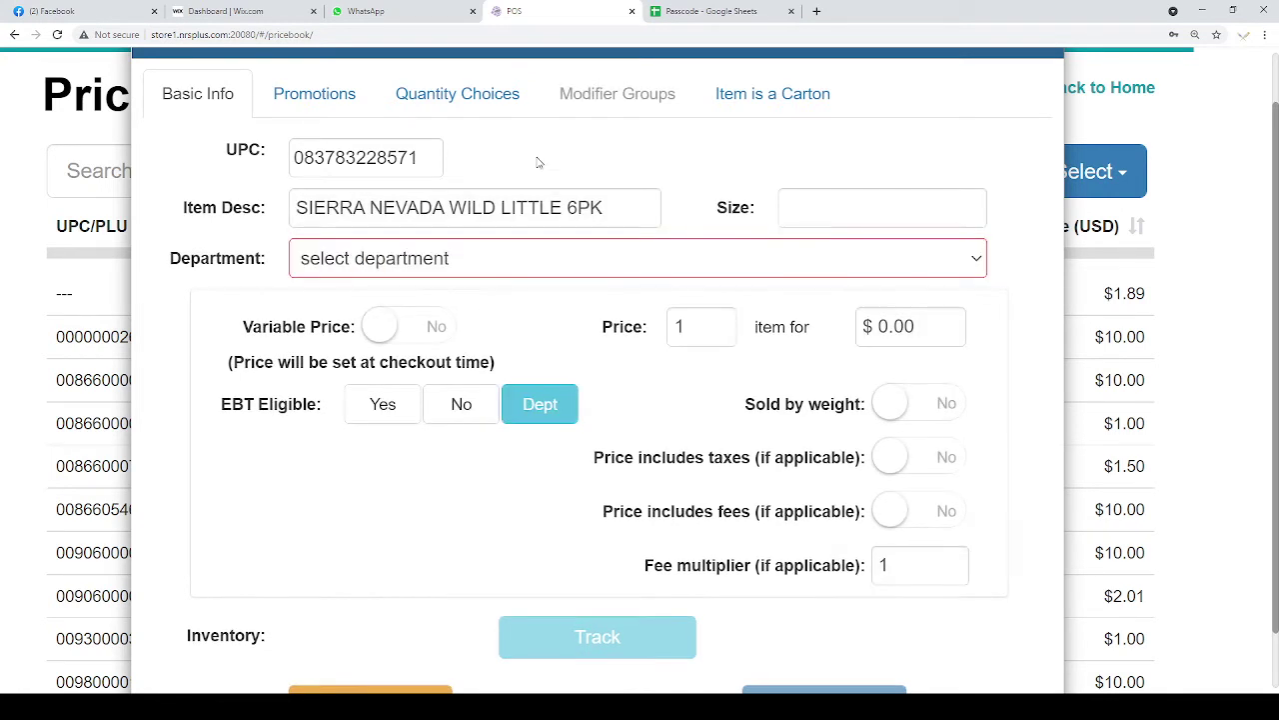
Step: Put the six-pack in the BEERS department with fee multiplier 6 and save it
{"action": "left_click", "coordinate": [970, 262]}
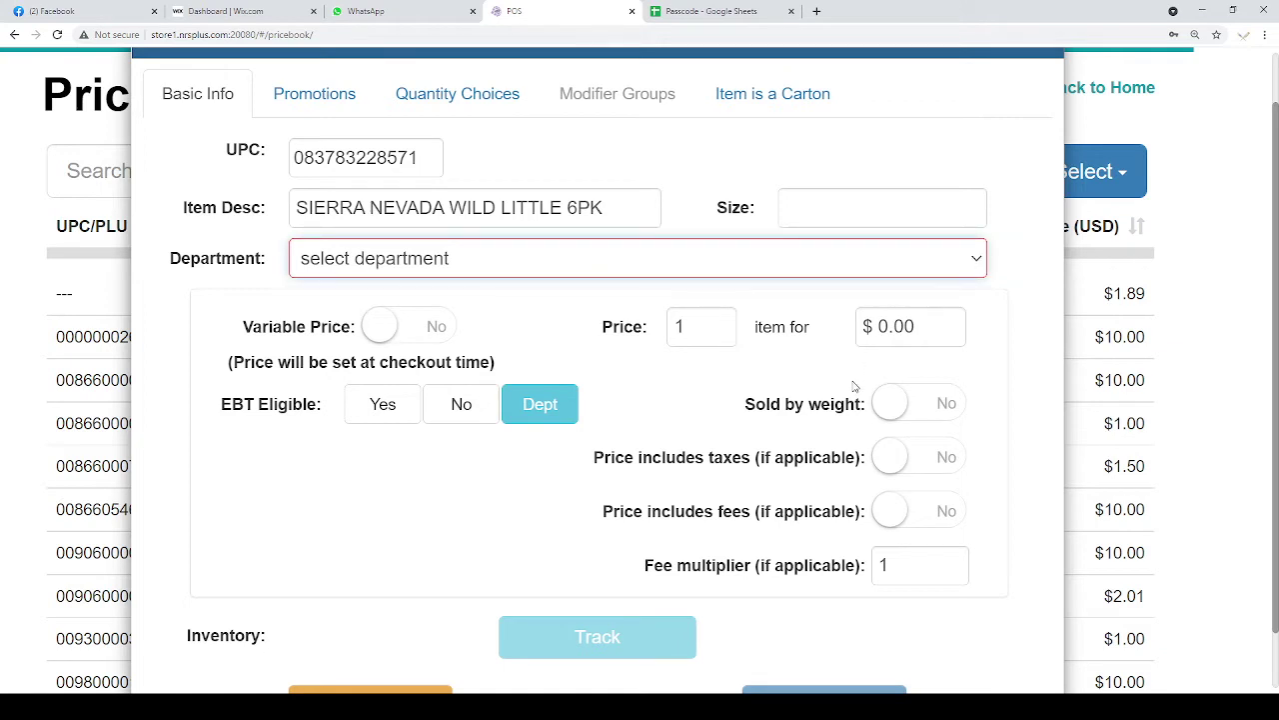
{"action": "left_click", "coordinate": [345, 405]}
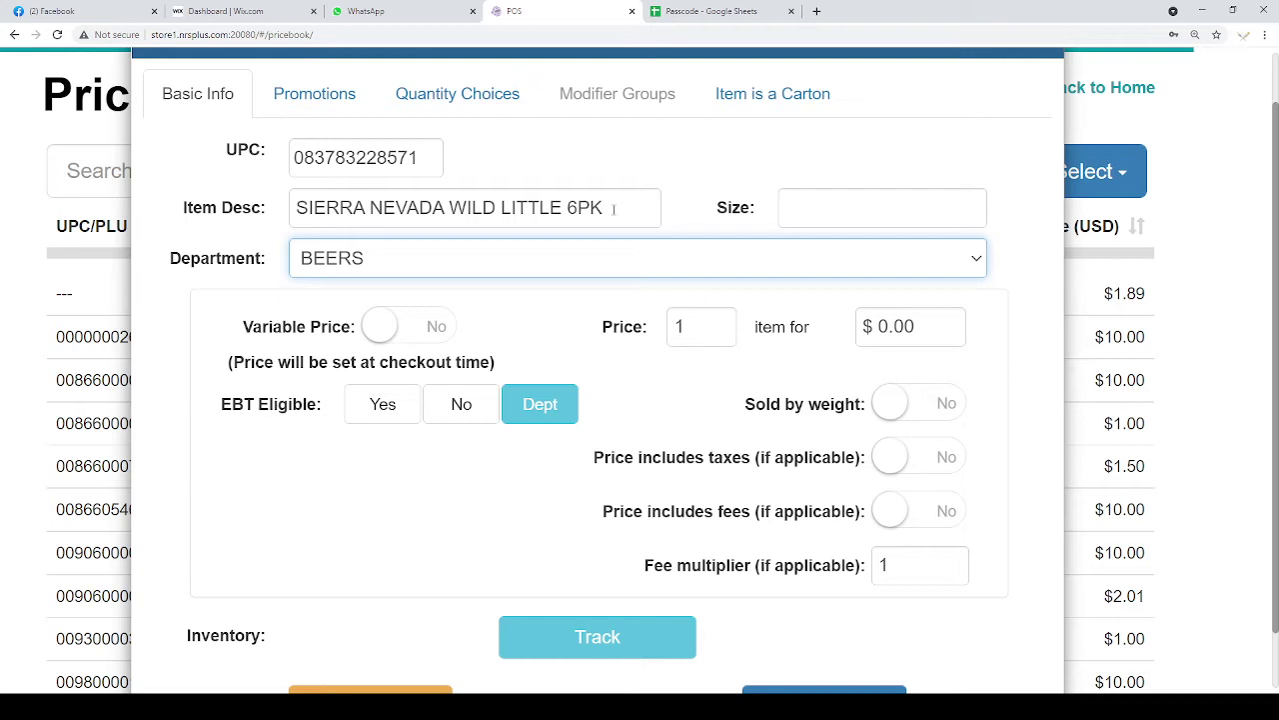
{"action": "left_click", "coordinate": [645, 567]}
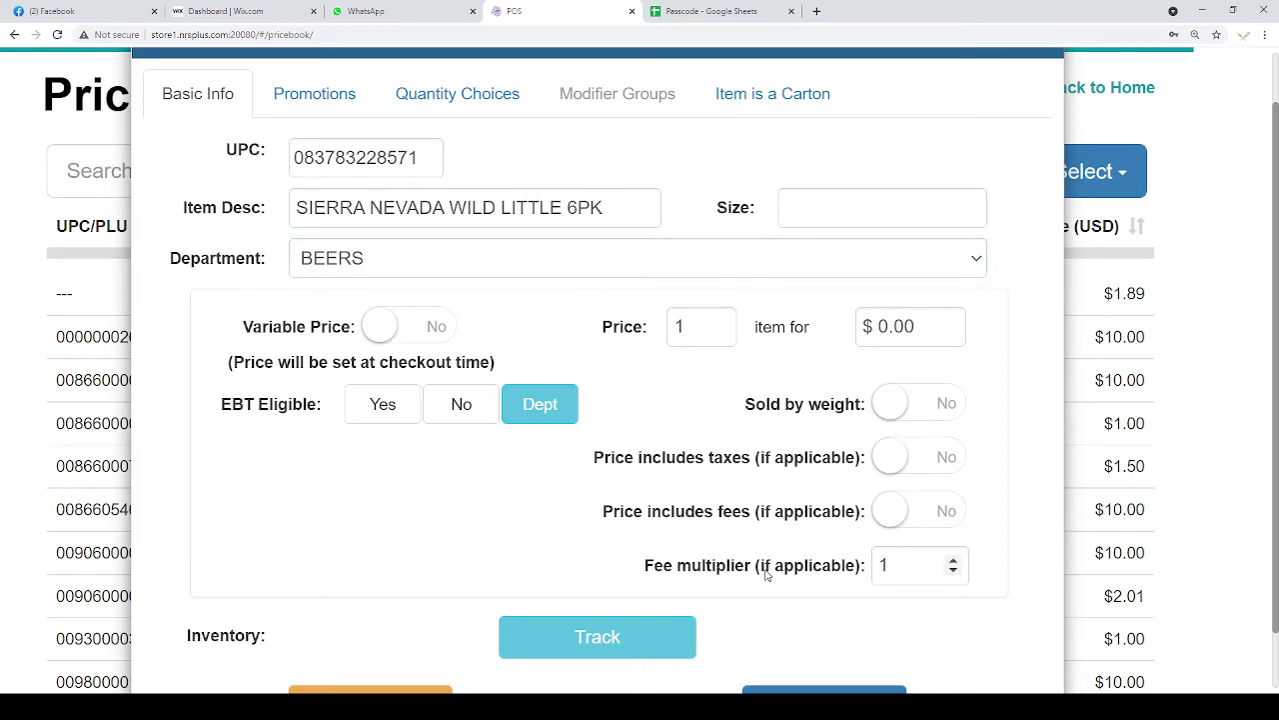
{"action": "left_click", "coordinate": [737, 574]}
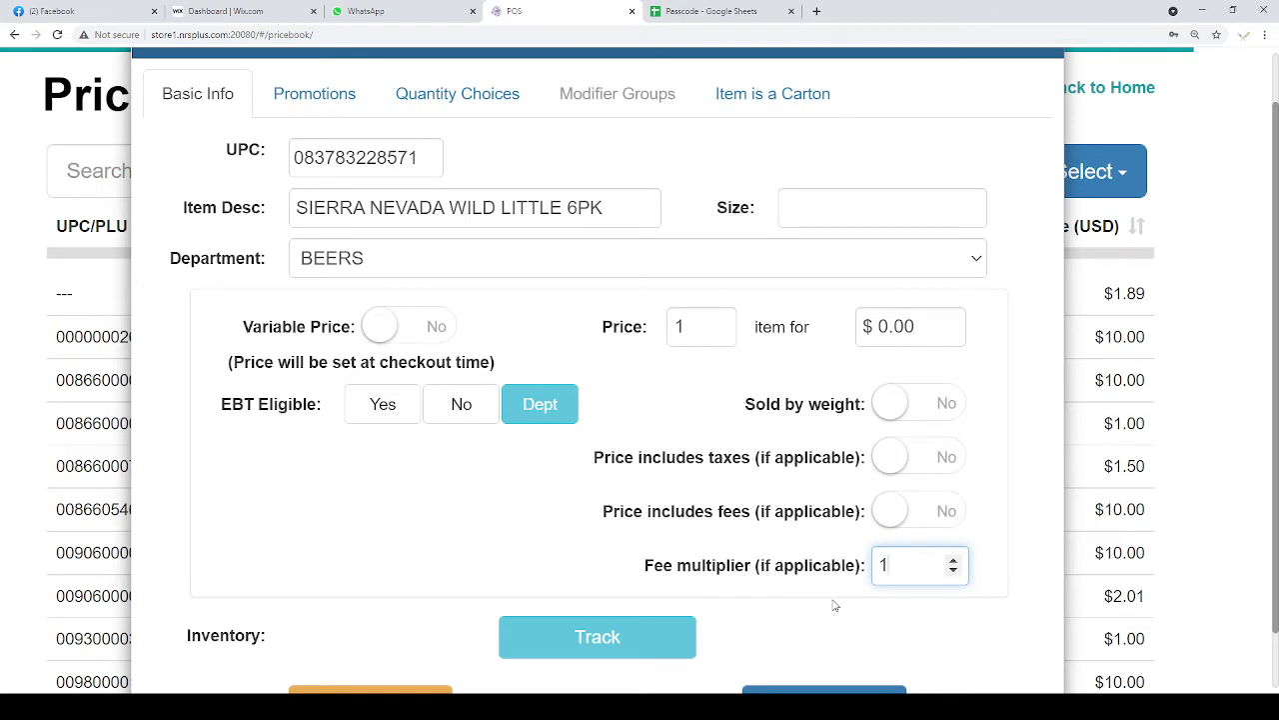
{"action": "left_click", "coordinate": [954, 564]}
{"action": "left_click", "coordinate": [953, 561]}
{"action": "scroll", "coordinate": [623, 545], "scroll_direction": "down", "scroll_amount": 1}
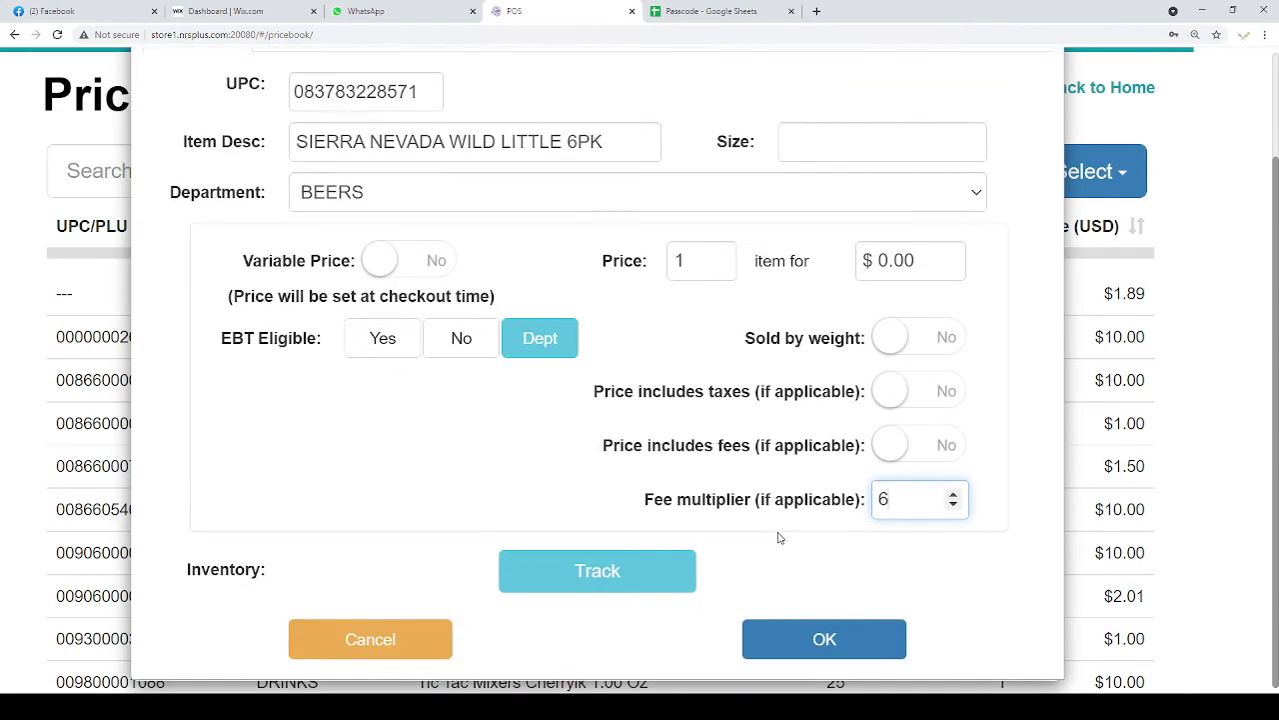
{"action": "left_click", "coordinate": [834, 640]}
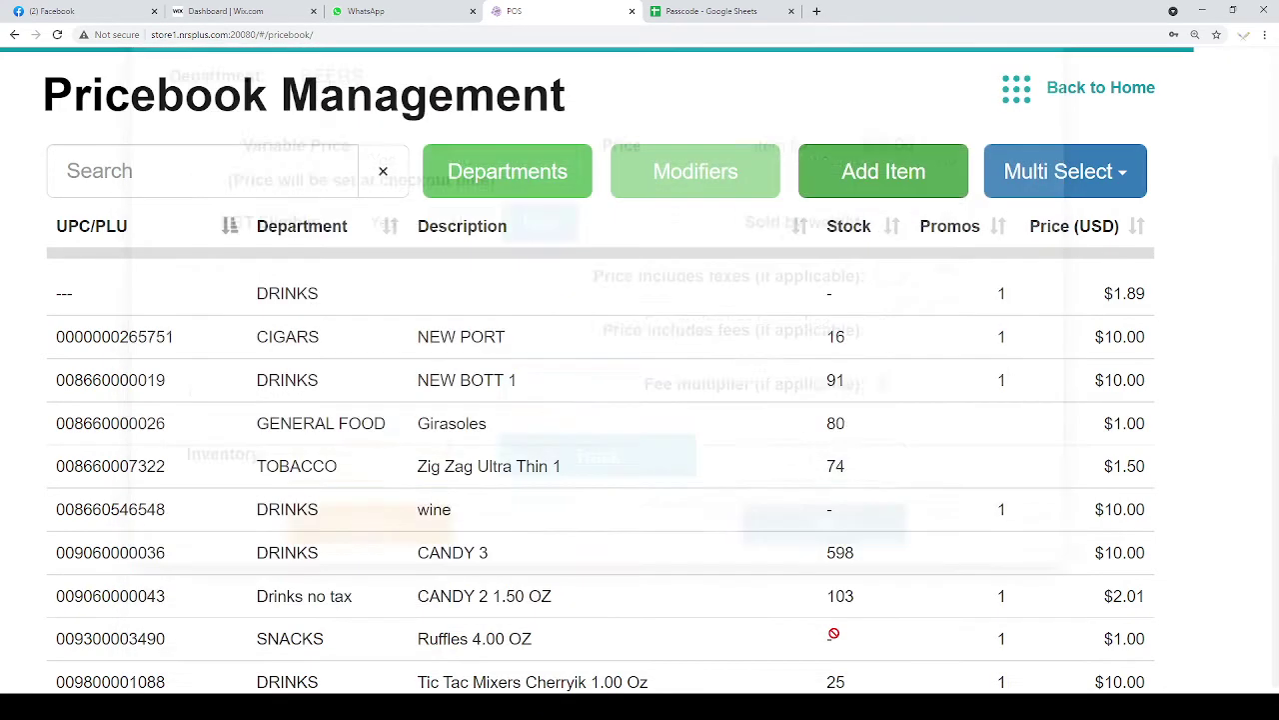
Step: Ring up the age-verified six-pack at the register and check its $0.30 in fees
{"action": "left_click", "coordinate": [1107, 97]}
{"action": "left_click", "coordinate": [231, 173]}
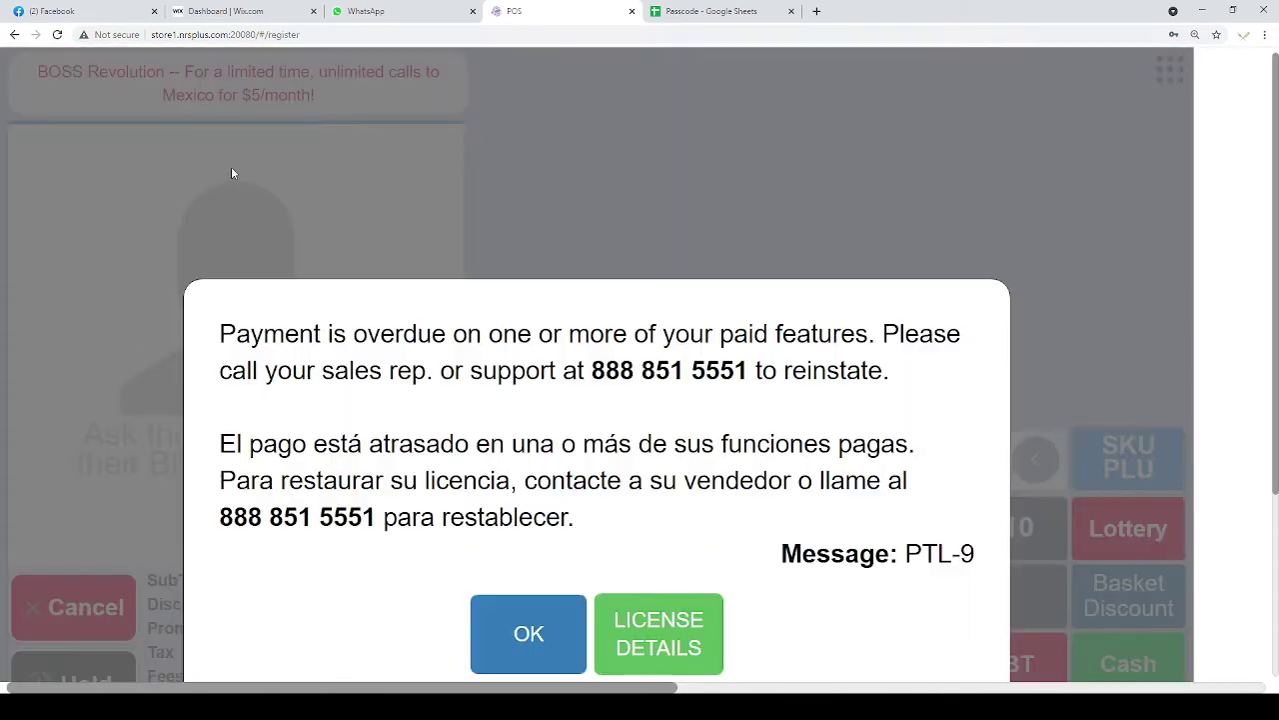
{"action": "left_click", "coordinate": [528, 630]}
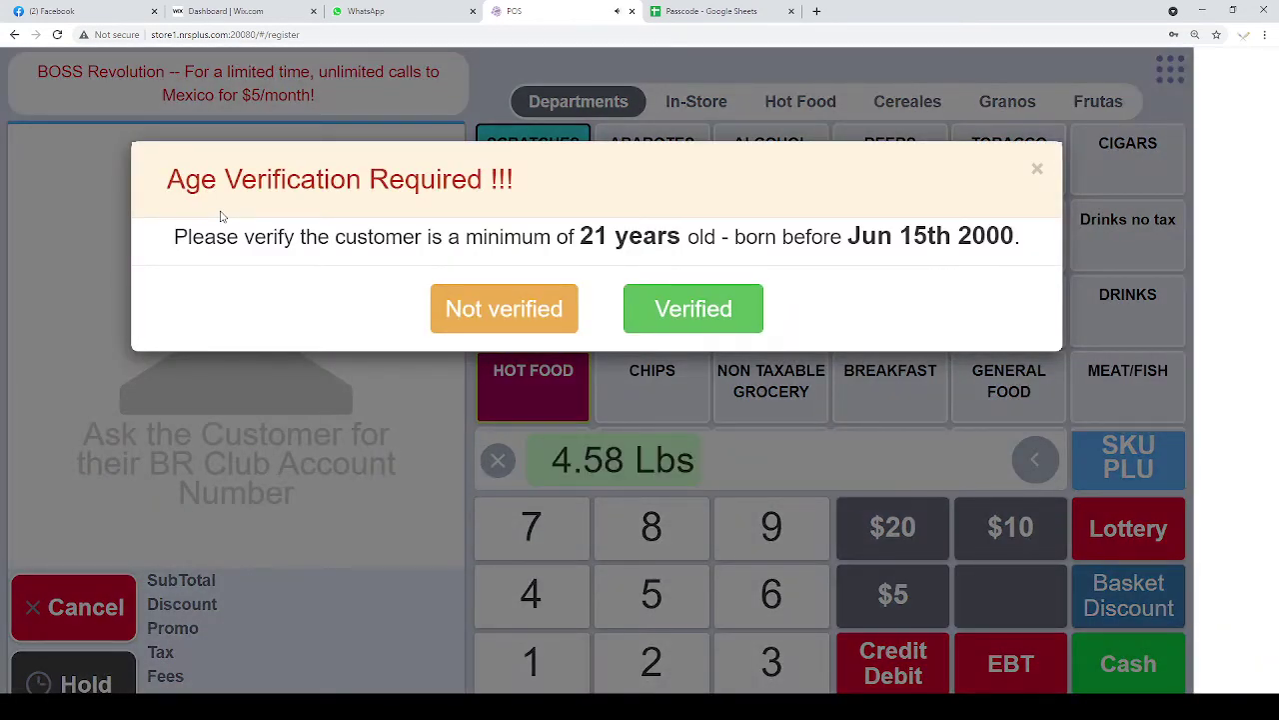
{"action": "left_click", "coordinate": [714, 311]}
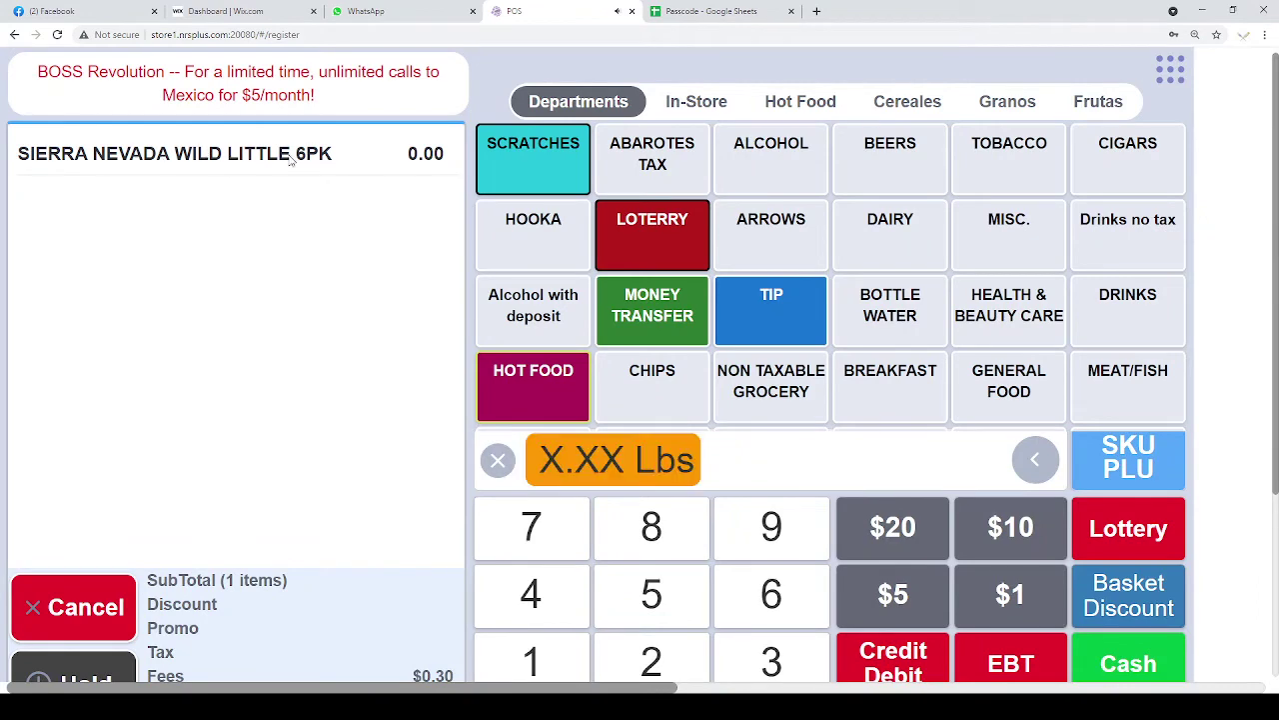
{"action": "scroll", "coordinate": [359, 272], "scroll_direction": "down", "scroll_amount": 1}
{"action": "scroll", "coordinate": [360, 272], "scroll_direction": "down", "scroll_amount": 2}
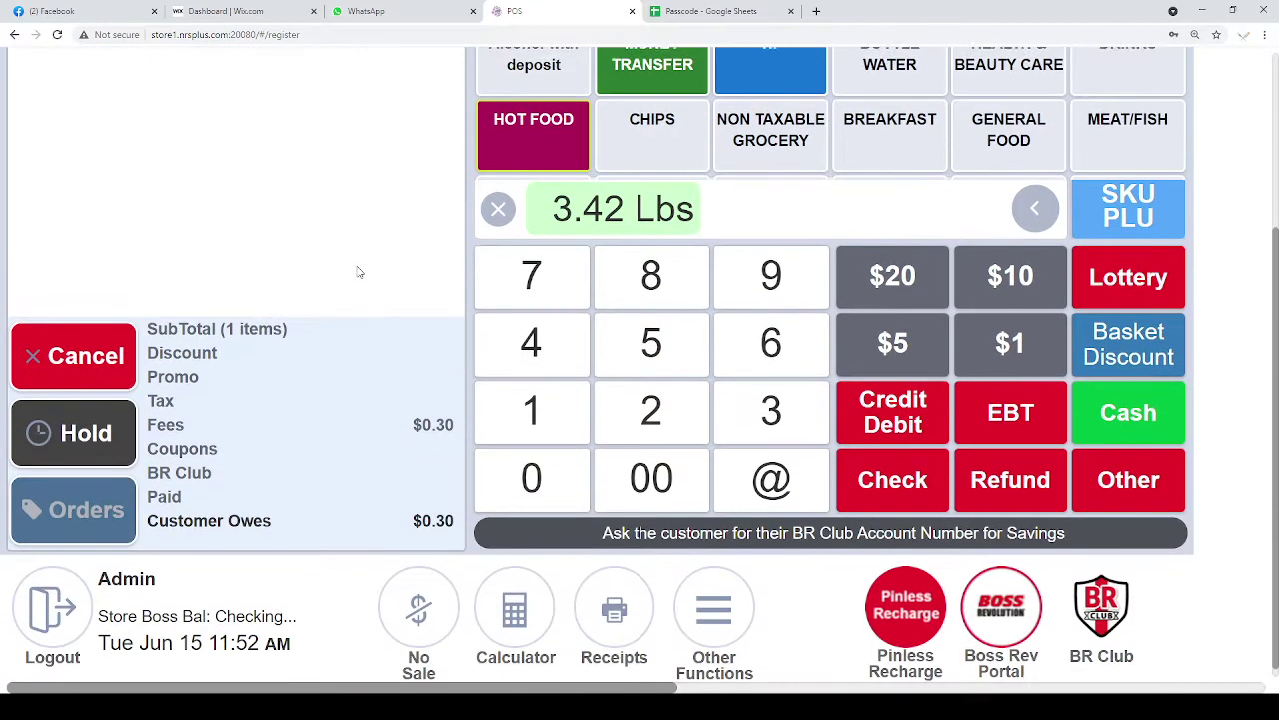
{"action": "scroll", "coordinate": [357, 271], "scroll_direction": "up", "scroll_amount": 2}
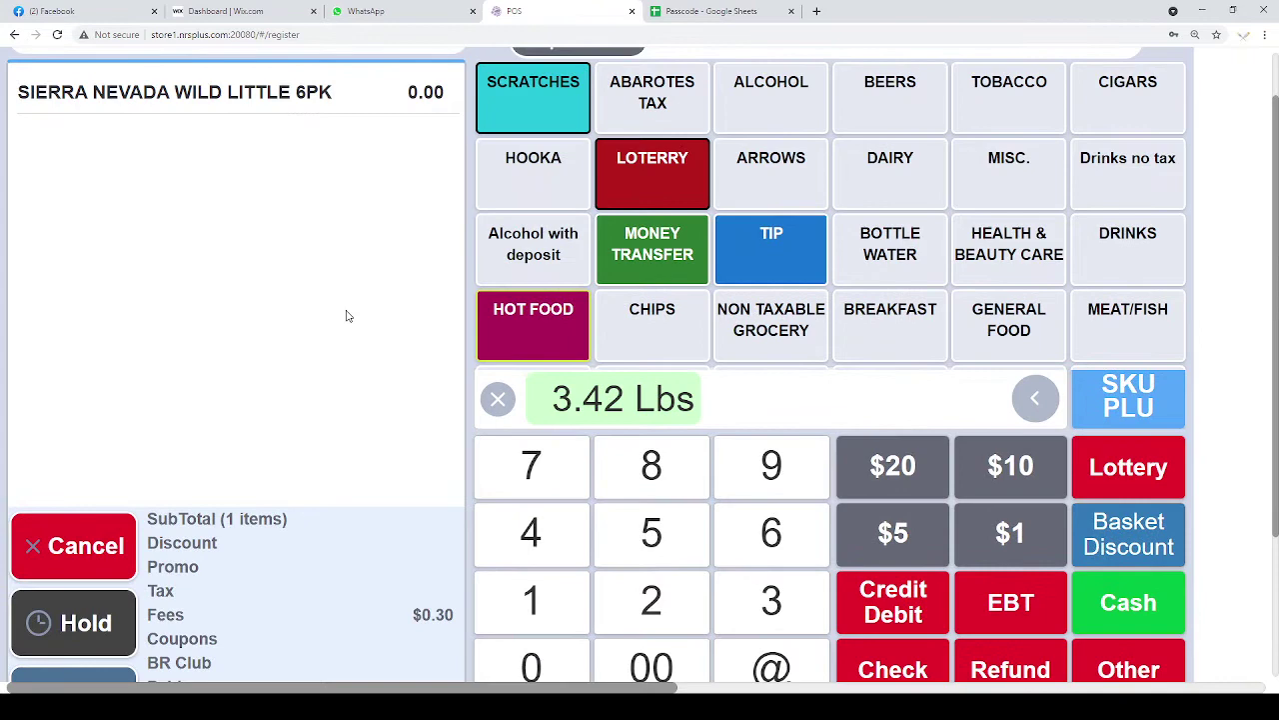
{"action": "scroll", "coordinate": [347, 316], "scroll_direction": "down", "scroll_amount": 2}
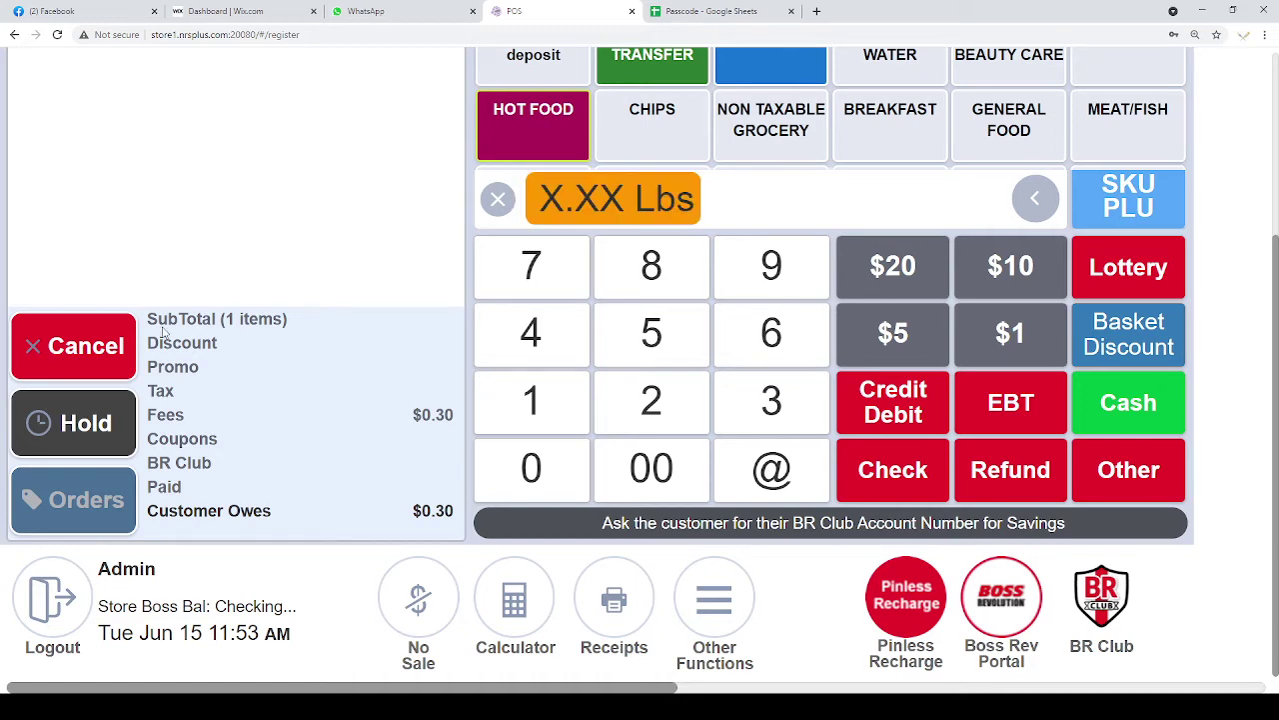
Step: Cancel the test sale and return to the Pricebook list
{"action": "left_click", "coordinate": [72, 347]}
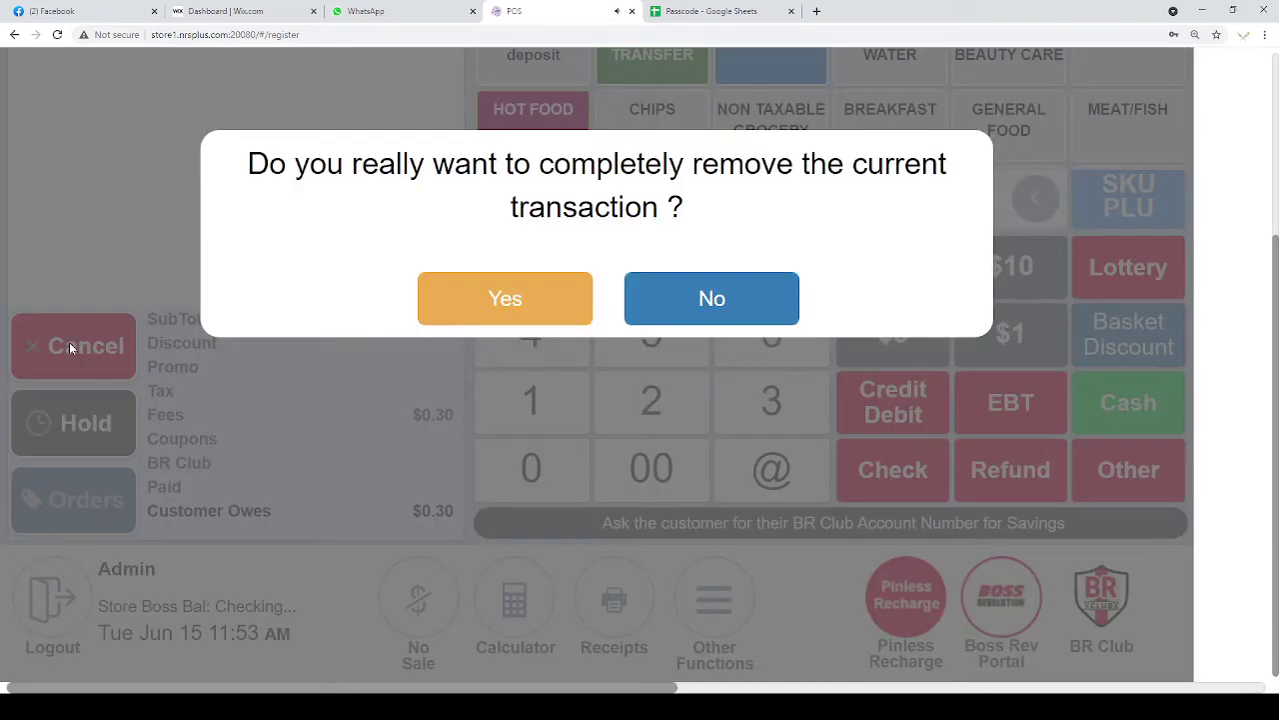
{"action": "left_click", "coordinate": [525, 322]}
{"action": "scroll", "coordinate": [1162, 142], "scroll_direction": "up", "scroll_amount": 3}
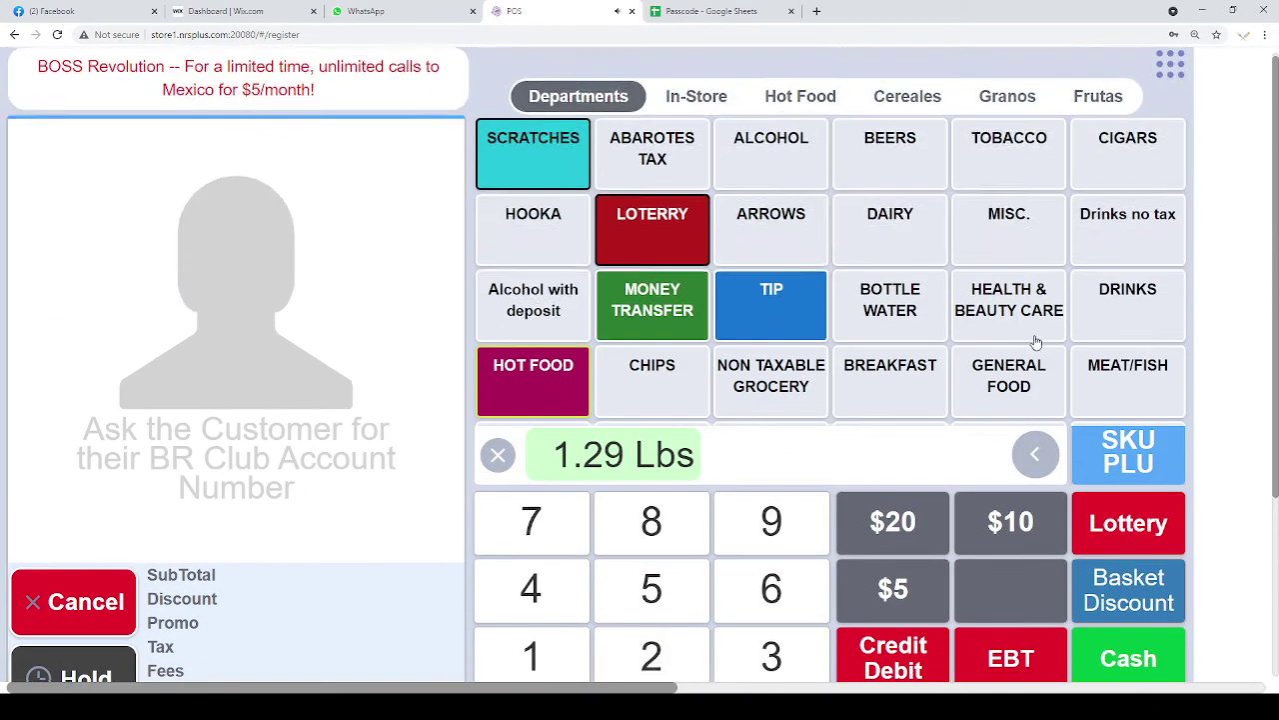
{"action": "left_click", "coordinate": [1174, 62]}
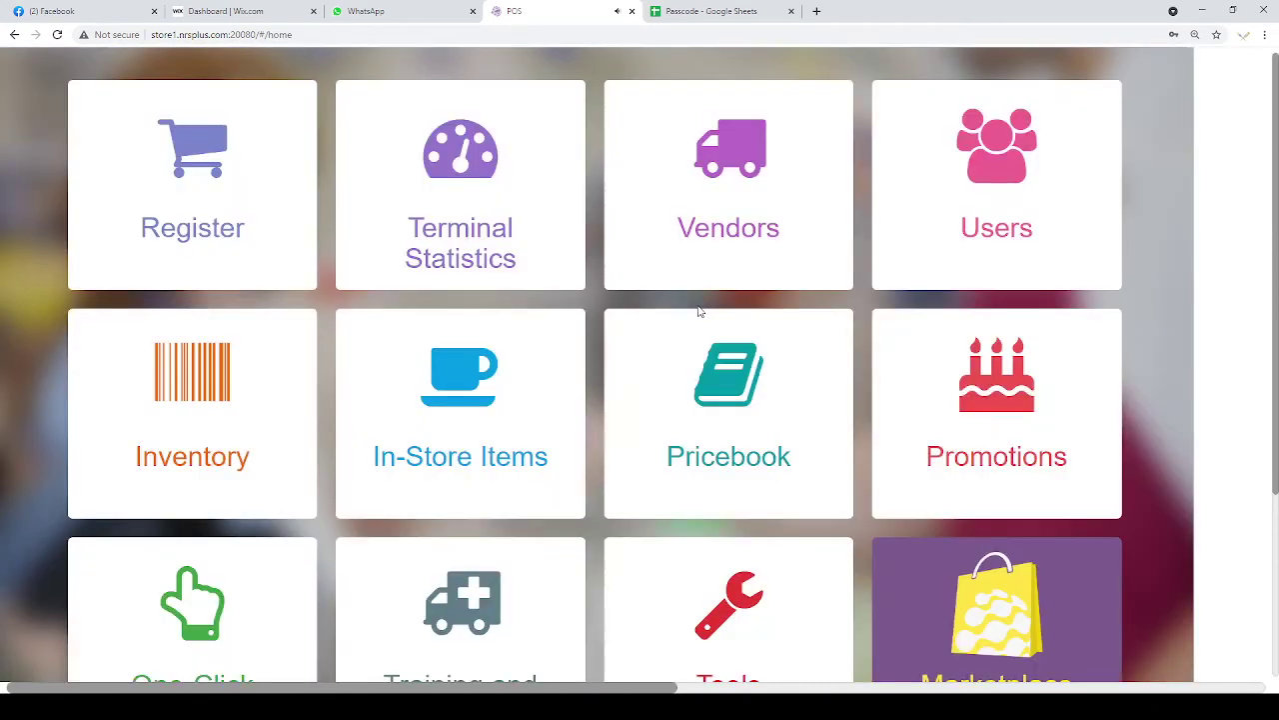
{"action": "left_click", "coordinate": [700, 408]}
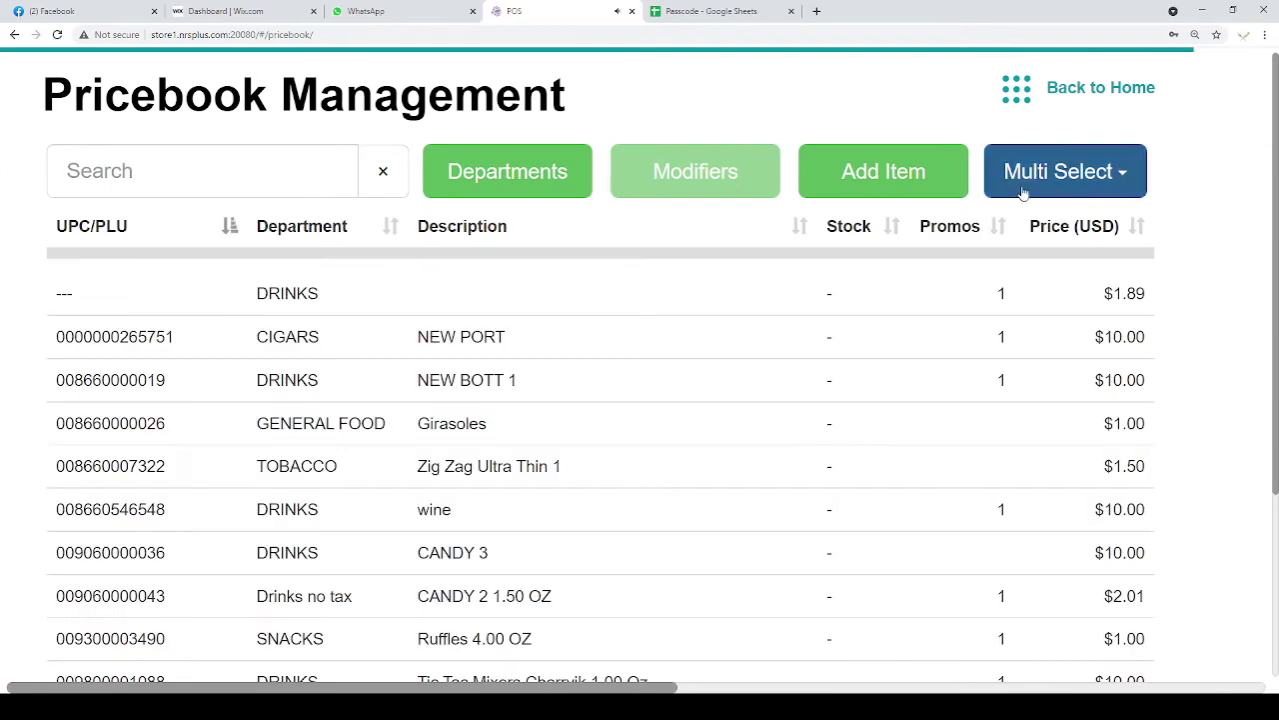
{"action": "left_click", "coordinate": [896, 181]}
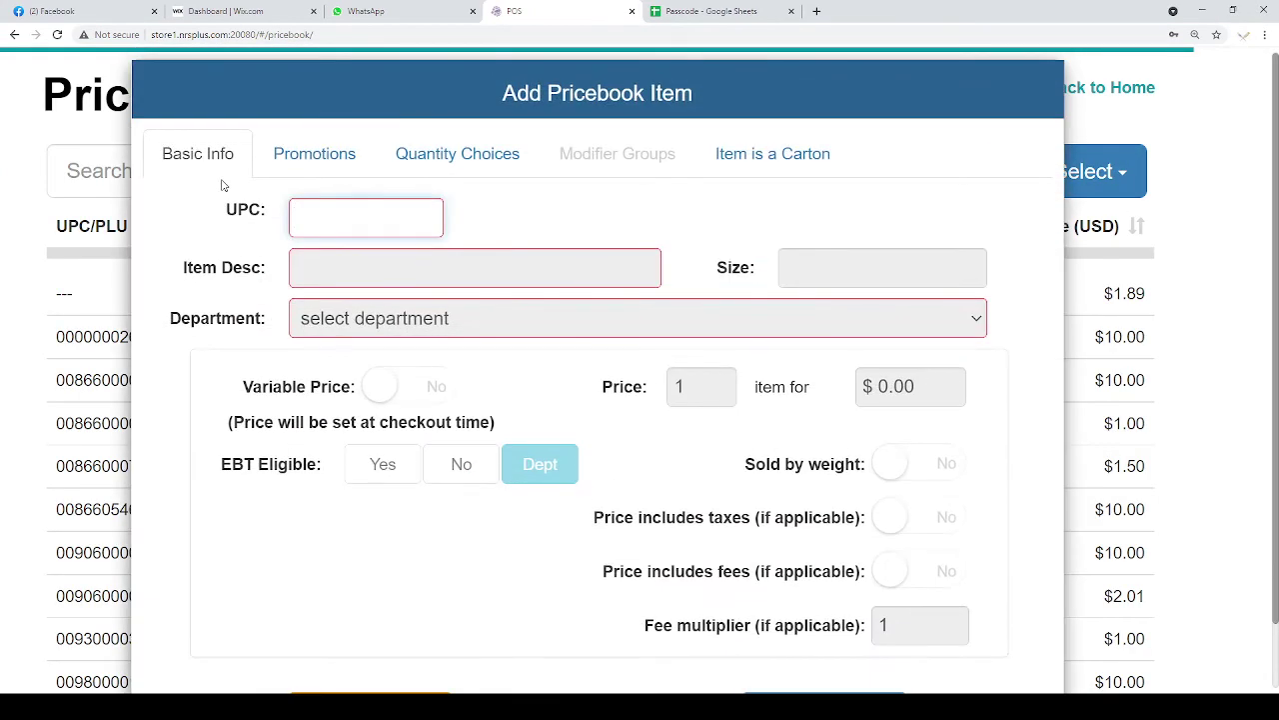
{"action": "type", "text": "083783228571"}
{"action": "key", "text": "Return"}
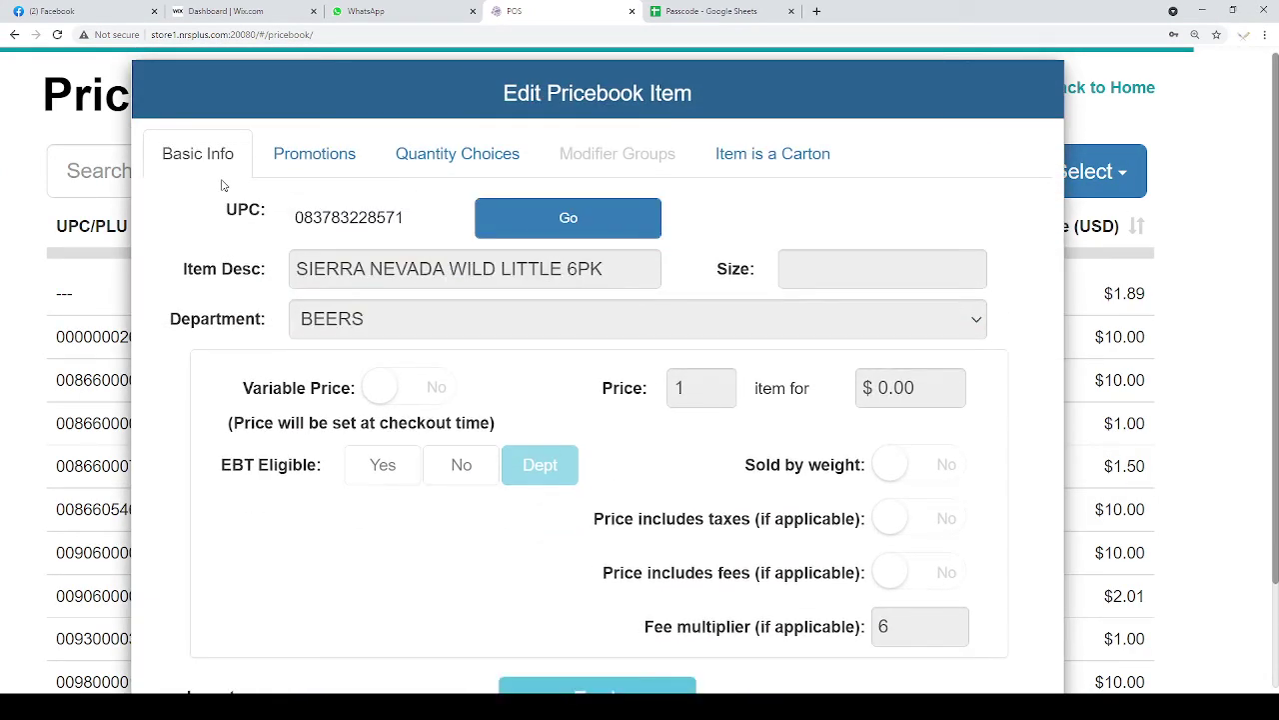
{"action": "left_click", "coordinate": [568, 218]}
{"action": "scroll", "coordinate": [471, 357], "scroll_direction": "down", "scroll_amount": 2}
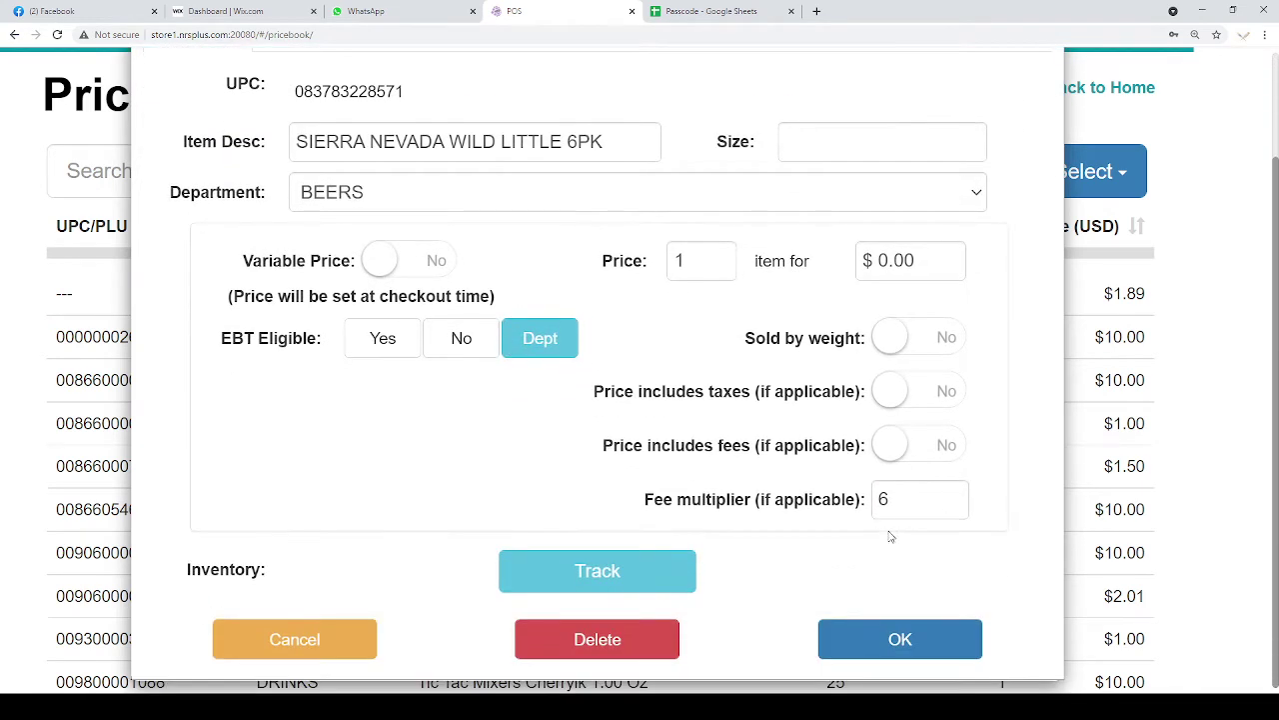
{"action": "left_click_drag", "start_coordinate": [910, 499], "coordinate": [839, 509]}
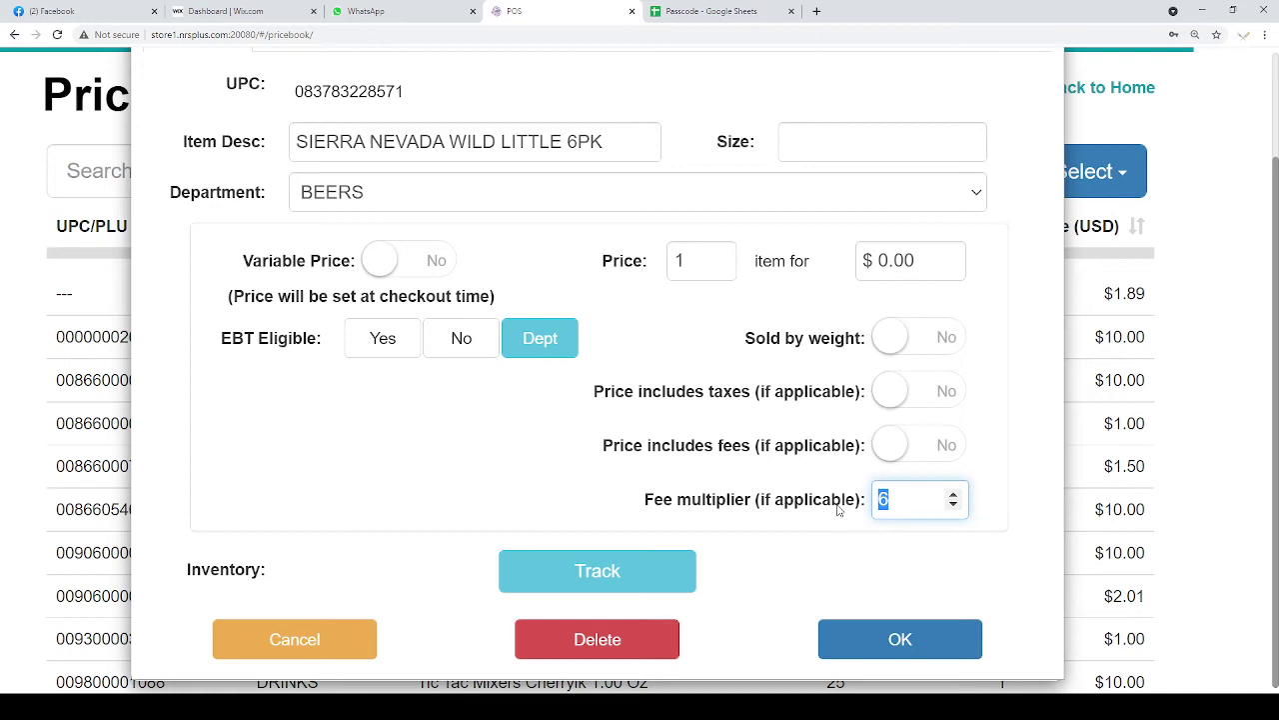
{"action": "type", "text": "2"}
{"action": "left_click", "coordinate": [922, 264]}
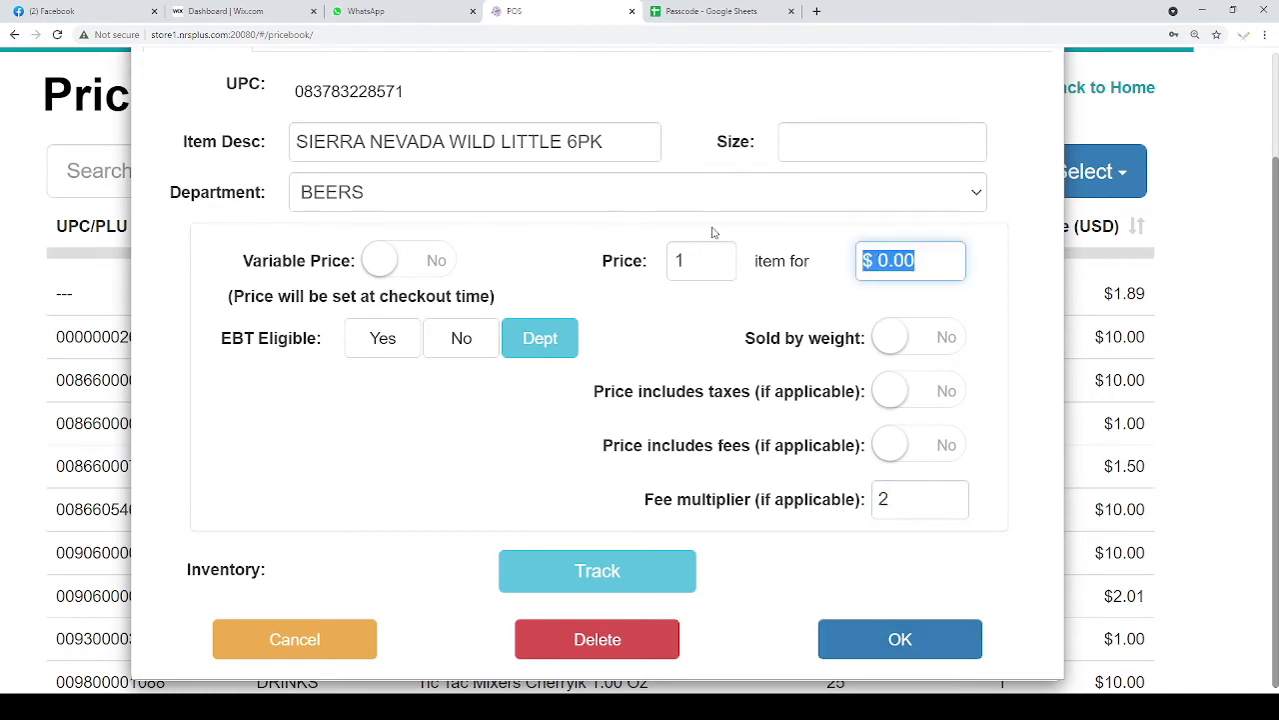
{"action": "type", "text": "6.99"}
{"action": "left_click", "coordinate": [894, 639]}
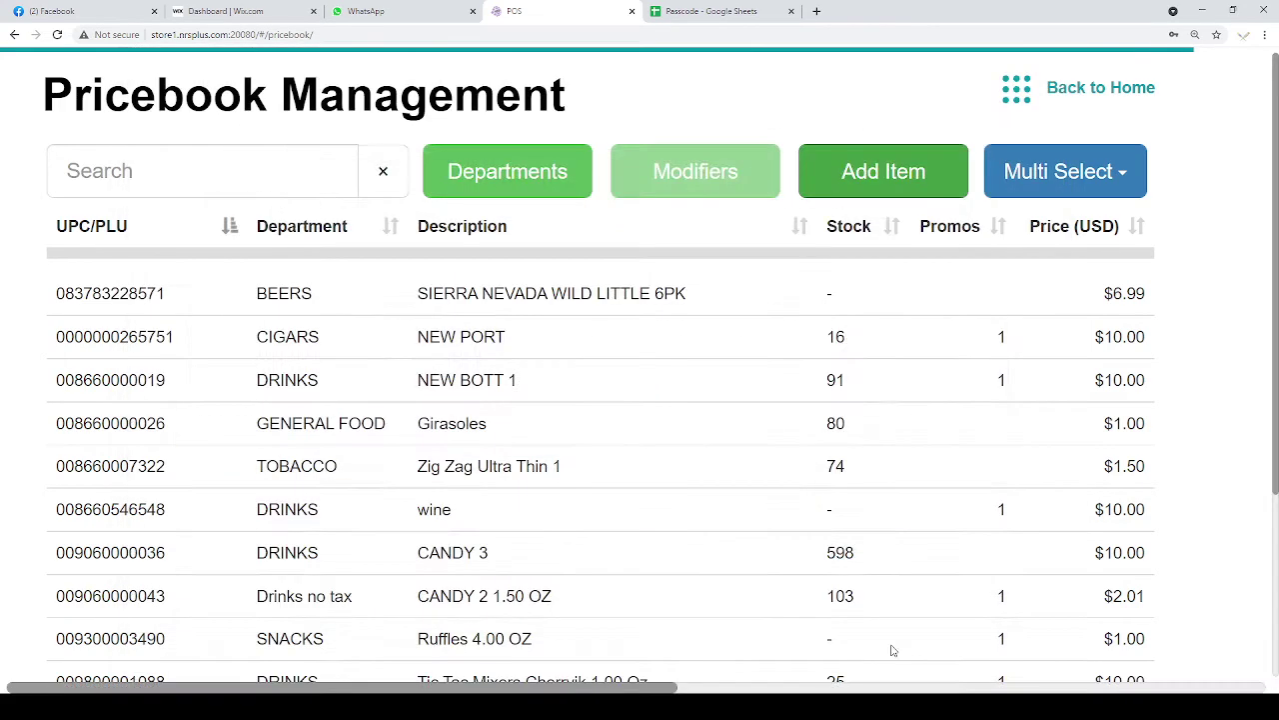
Step: Ring up the age-verified six-pack at the register and check the $0.10 in fees
{"action": "left_click", "coordinate": [1097, 93]}
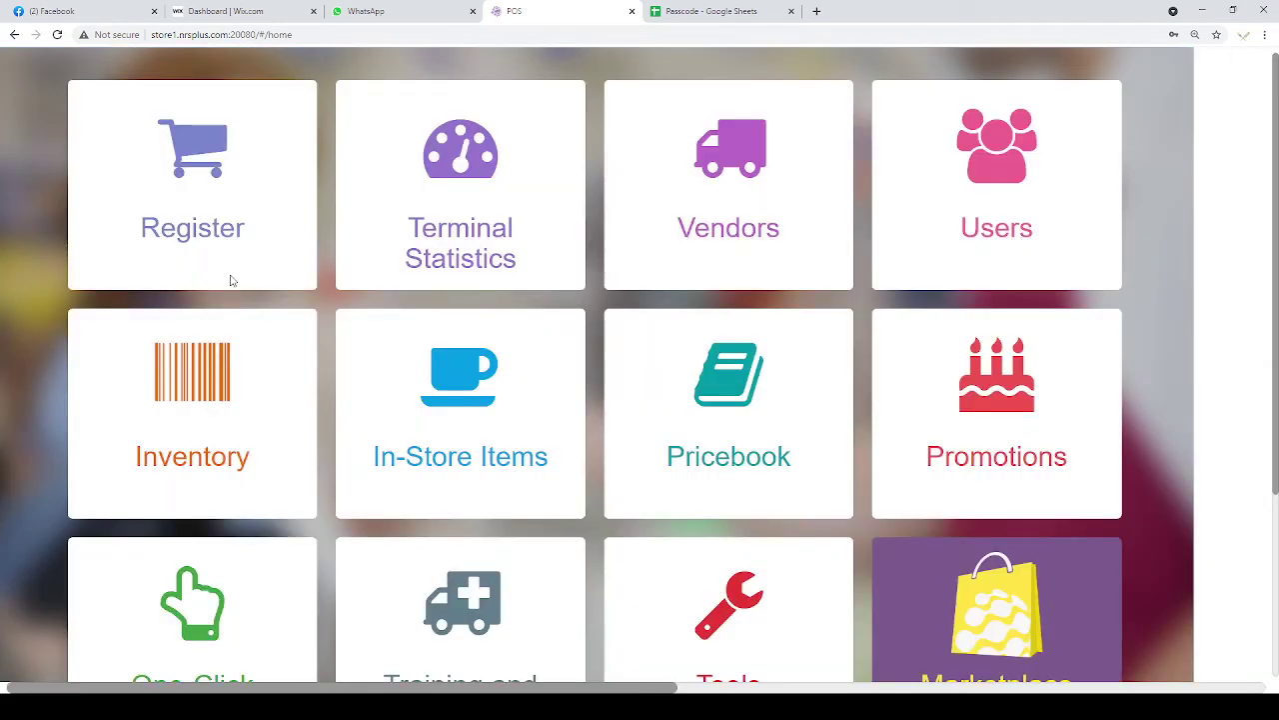
{"action": "left_click", "coordinate": [136, 208]}
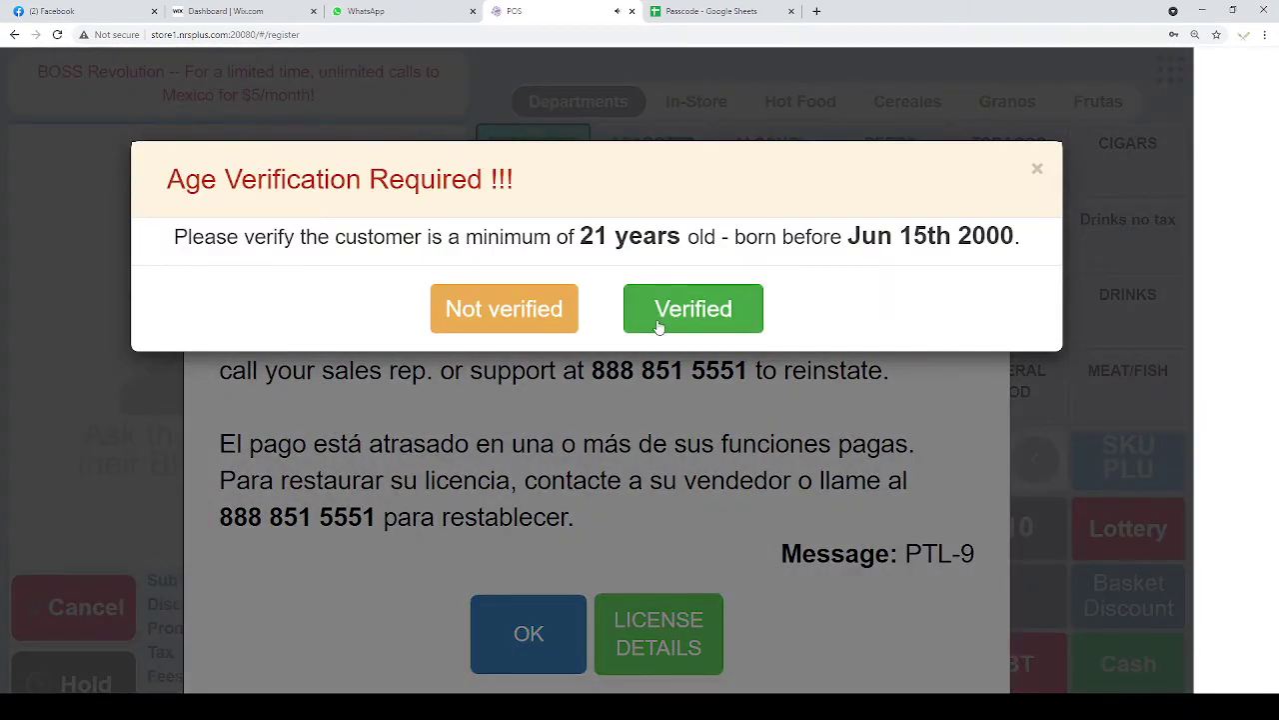
{"action": "left_click", "coordinate": [659, 327]}
{"action": "left_click", "coordinate": [529, 609]}
{"action": "scroll", "coordinate": [366, 378], "scroll_direction": "down", "scroll_amount": 1}
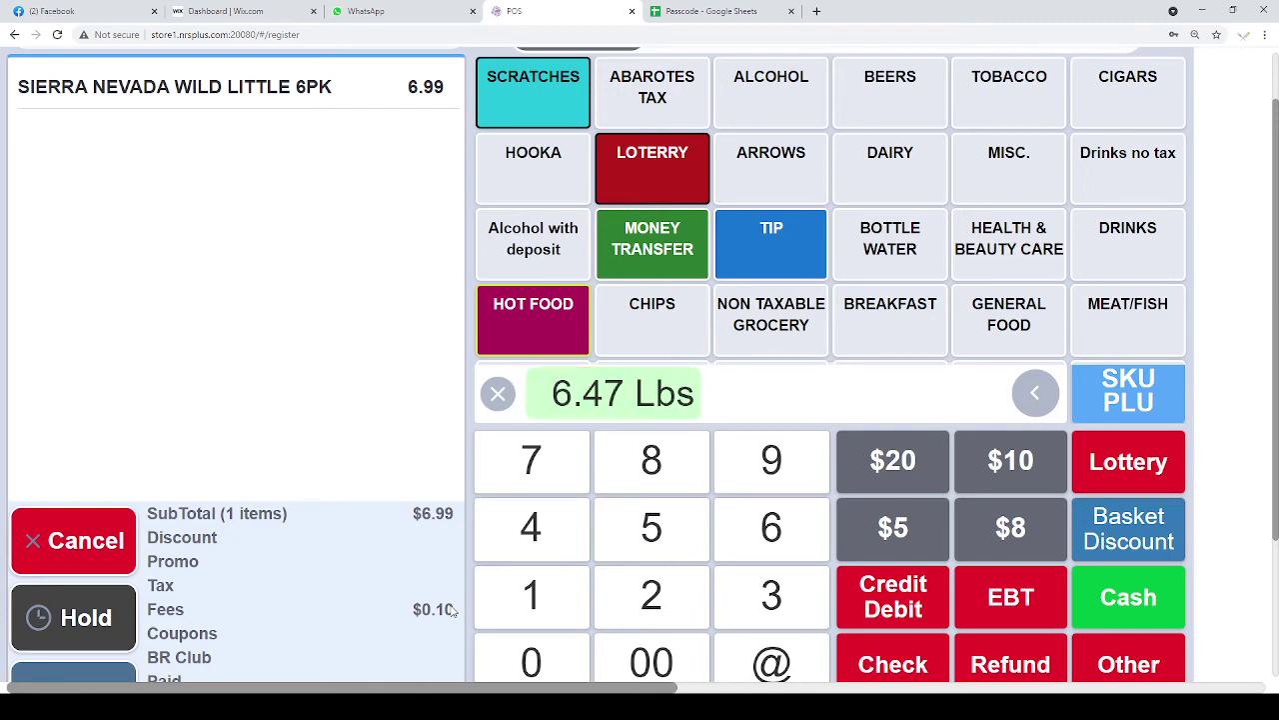
Step: Cancel the test sale and return to the home menu
{"action": "left_click", "coordinate": [100, 548]}
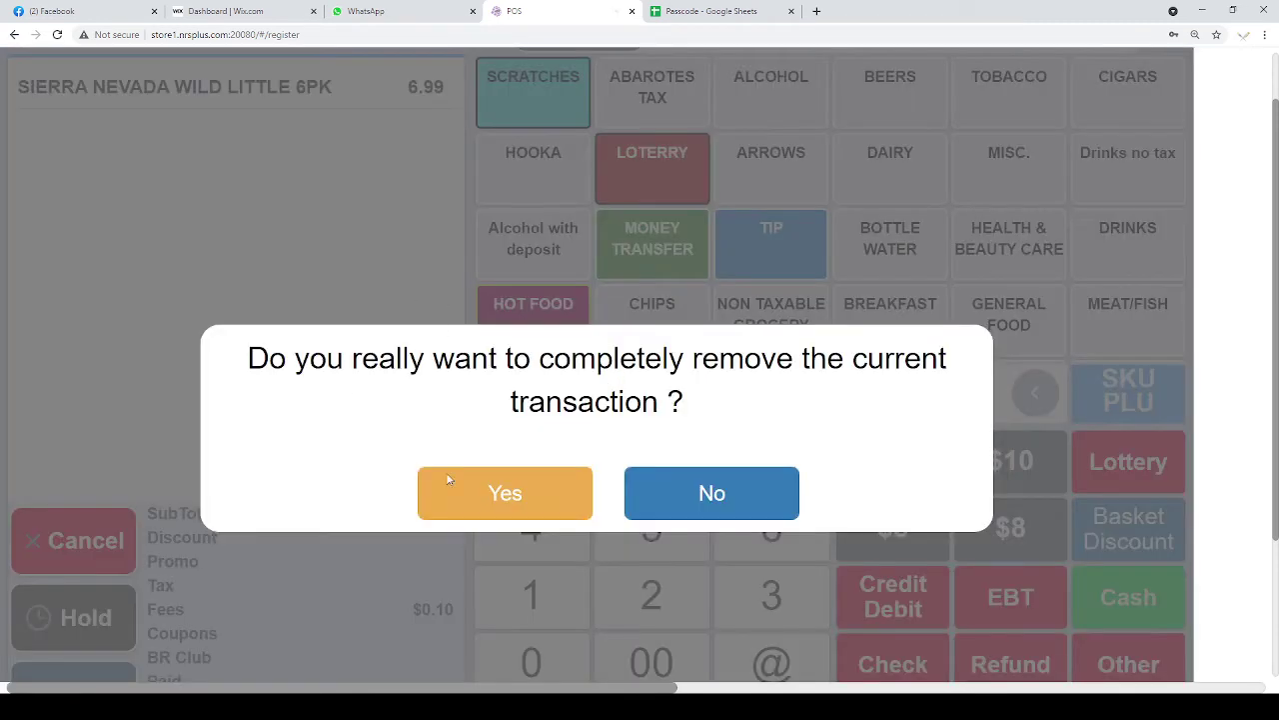
{"action": "left_click", "coordinate": [450, 479]}
{"action": "scroll", "coordinate": [1178, 270], "scroll_direction": "up", "scroll_amount": 1}
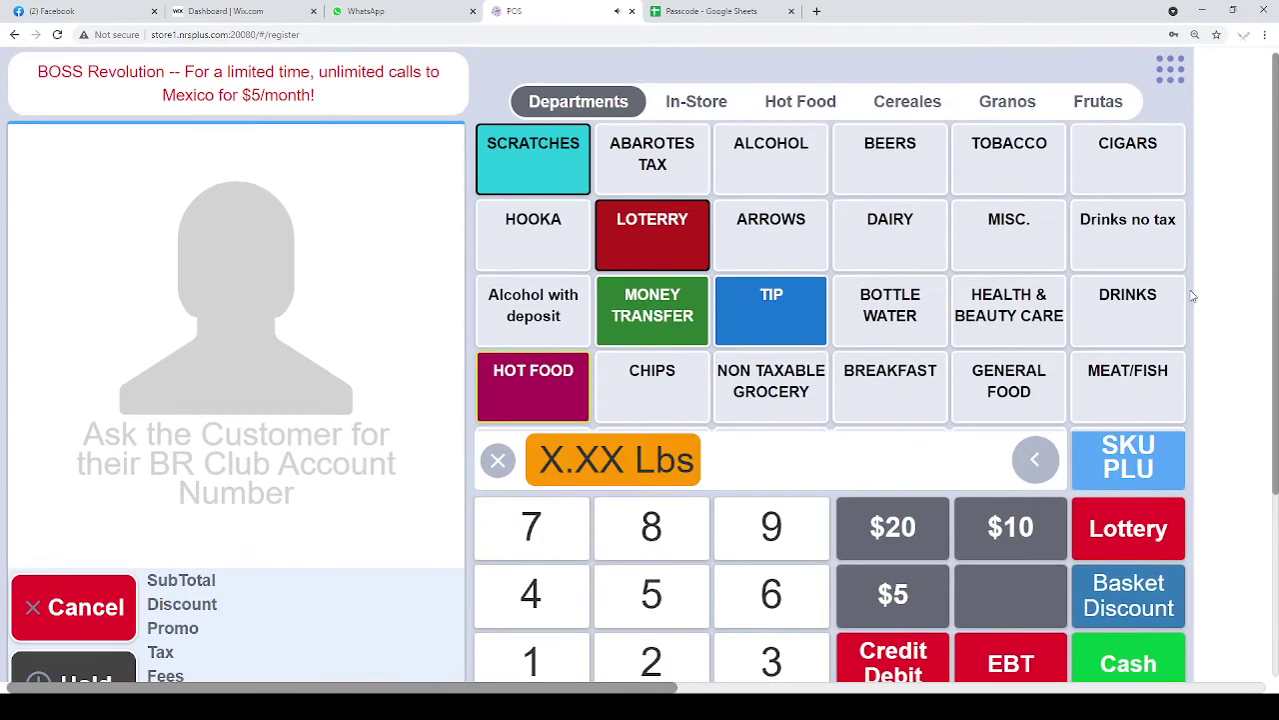
{"action": "left_click", "coordinate": [1164, 72]}
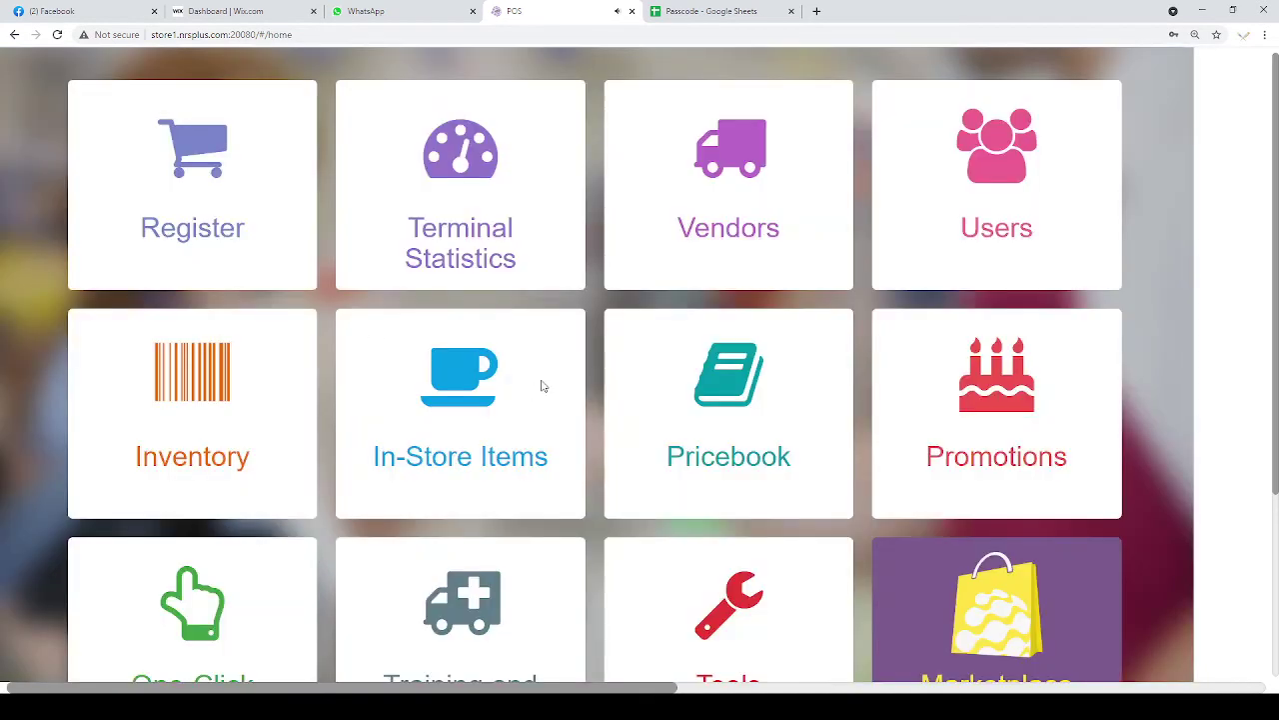
{"action": "left_click", "coordinate": [683, 375]}
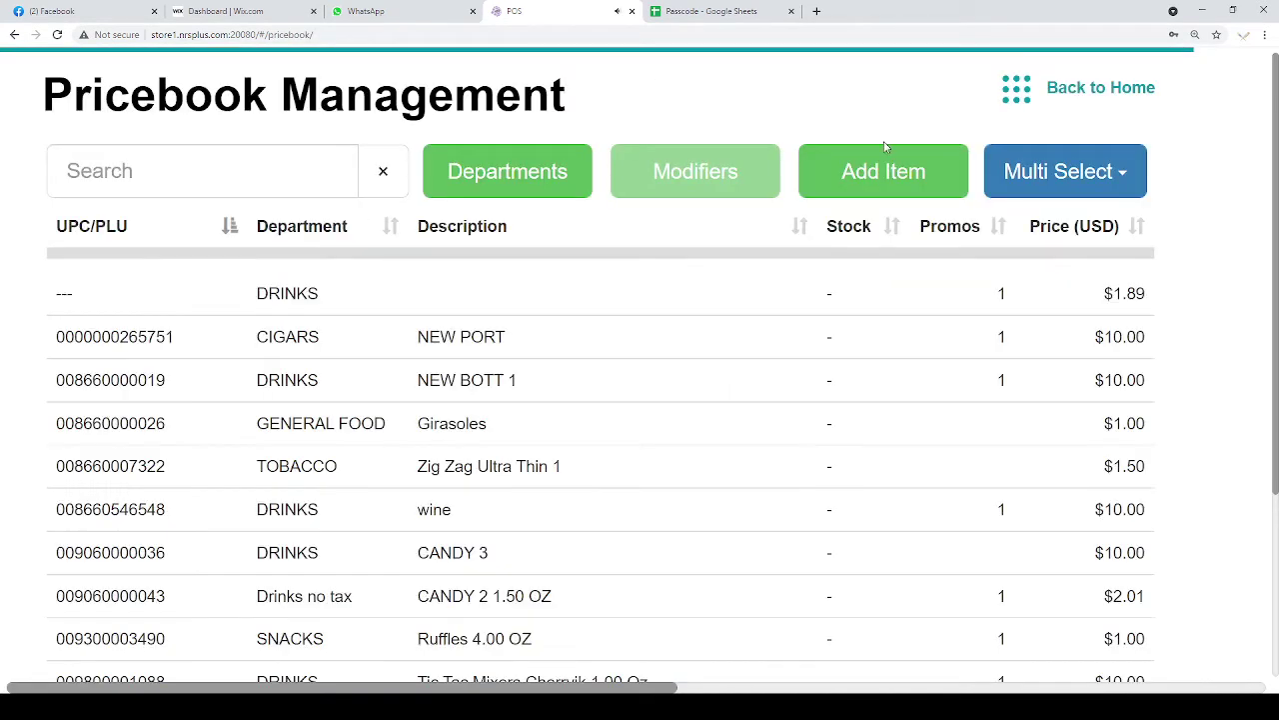
{"action": "left_click", "coordinate": [890, 171]}
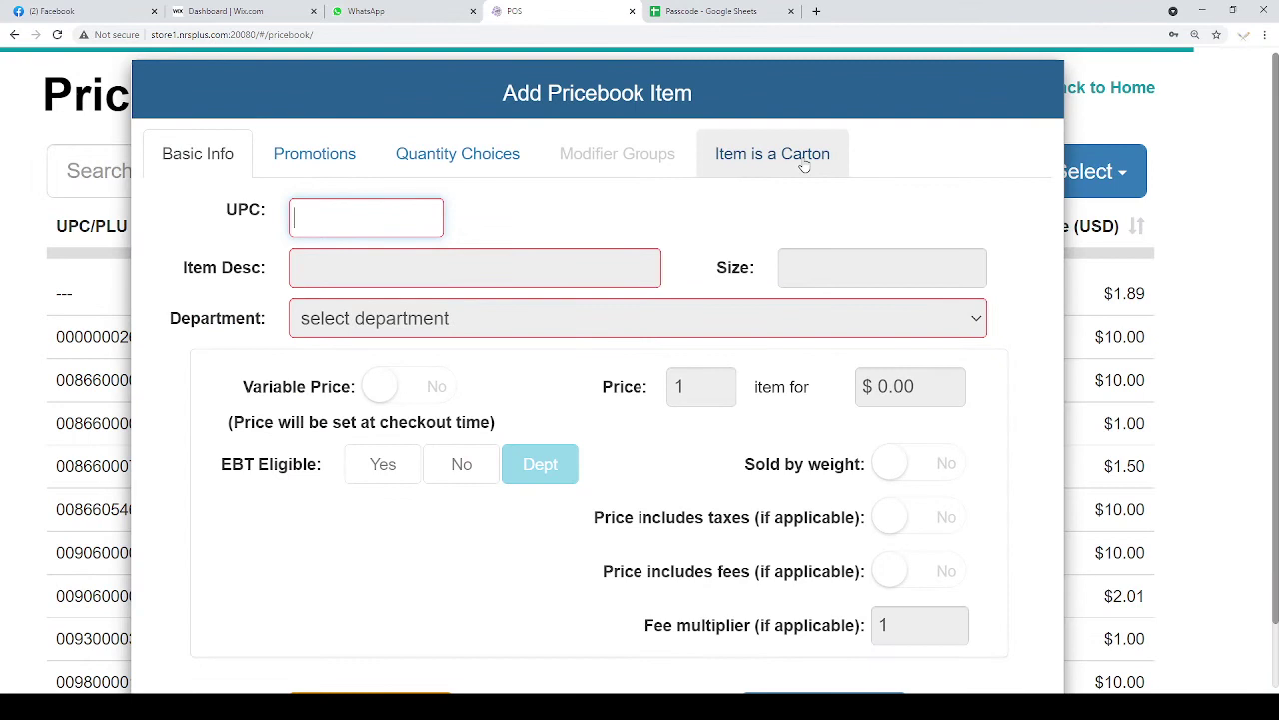
{"action": "type", "text": "083783228571"}
{"action": "left_click", "coordinate": [662, 217]}
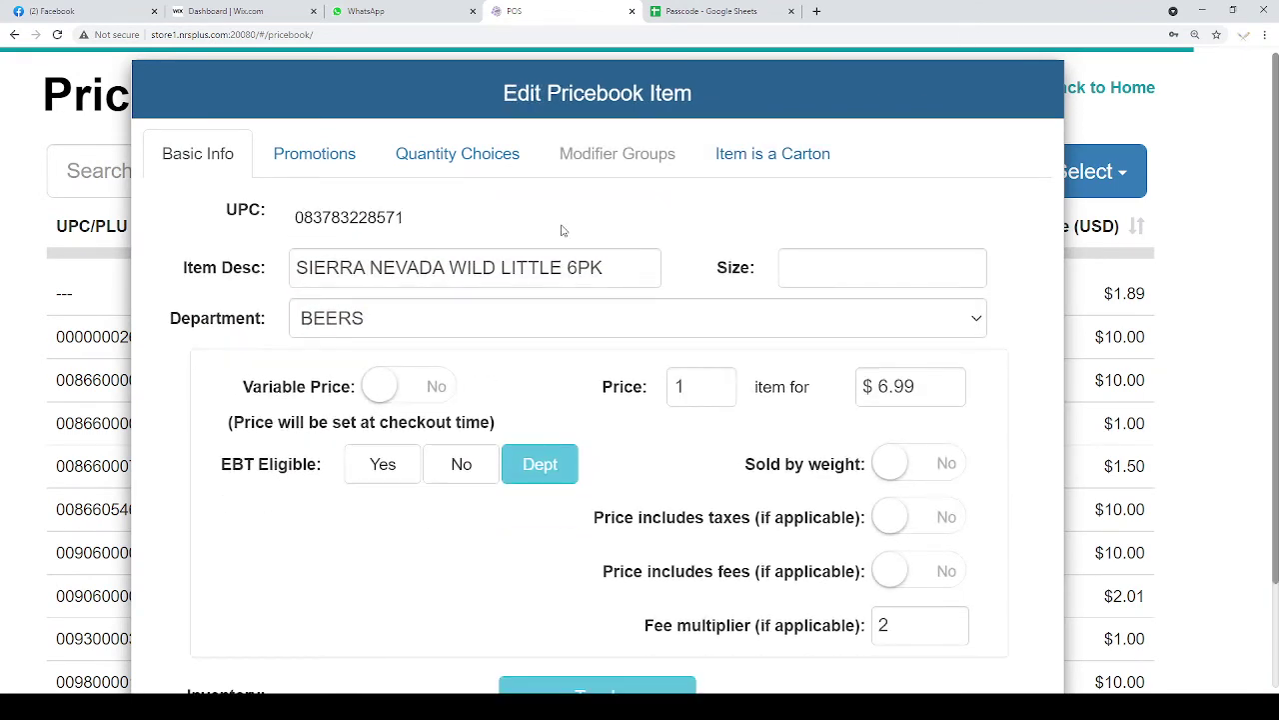
{"action": "scroll", "coordinate": [715, 400], "scroll_direction": "down", "scroll_amount": 2}
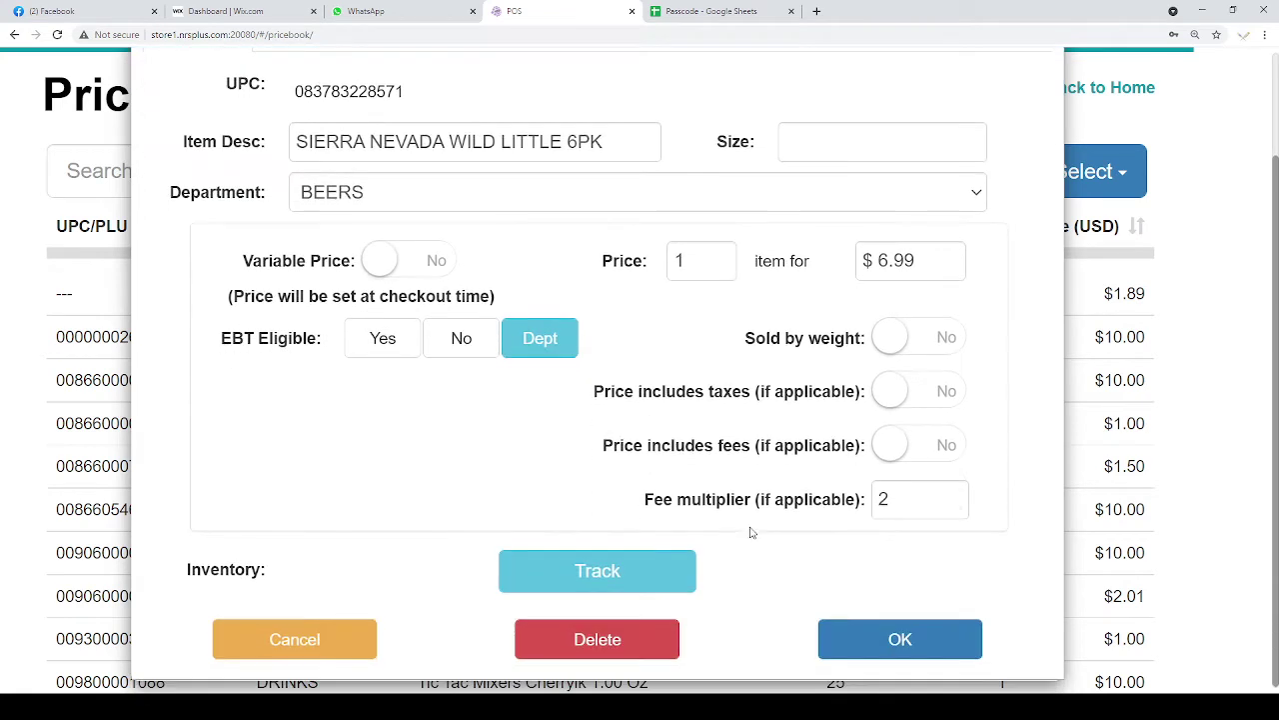
{"action": "double_click", "coordinate": [912, 488]}
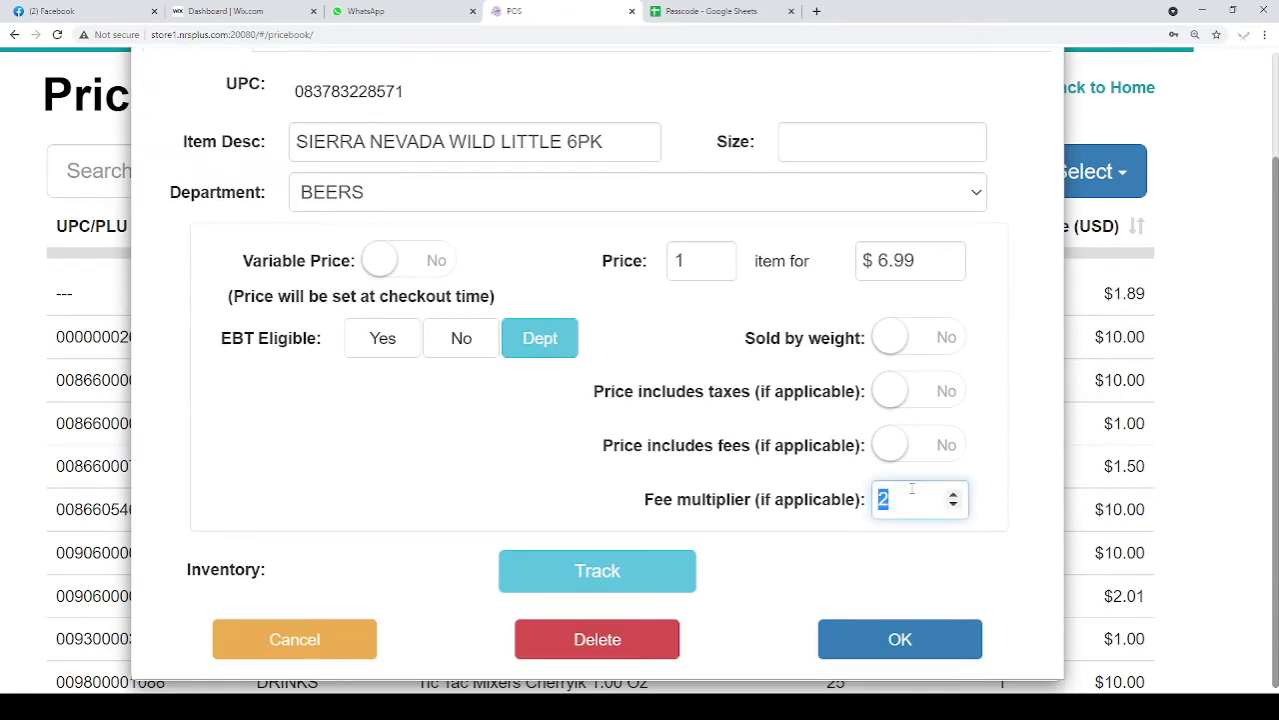
{"action": "type", "text": "12"}
{"action": "left_click", "coordinate": [897, 640]}
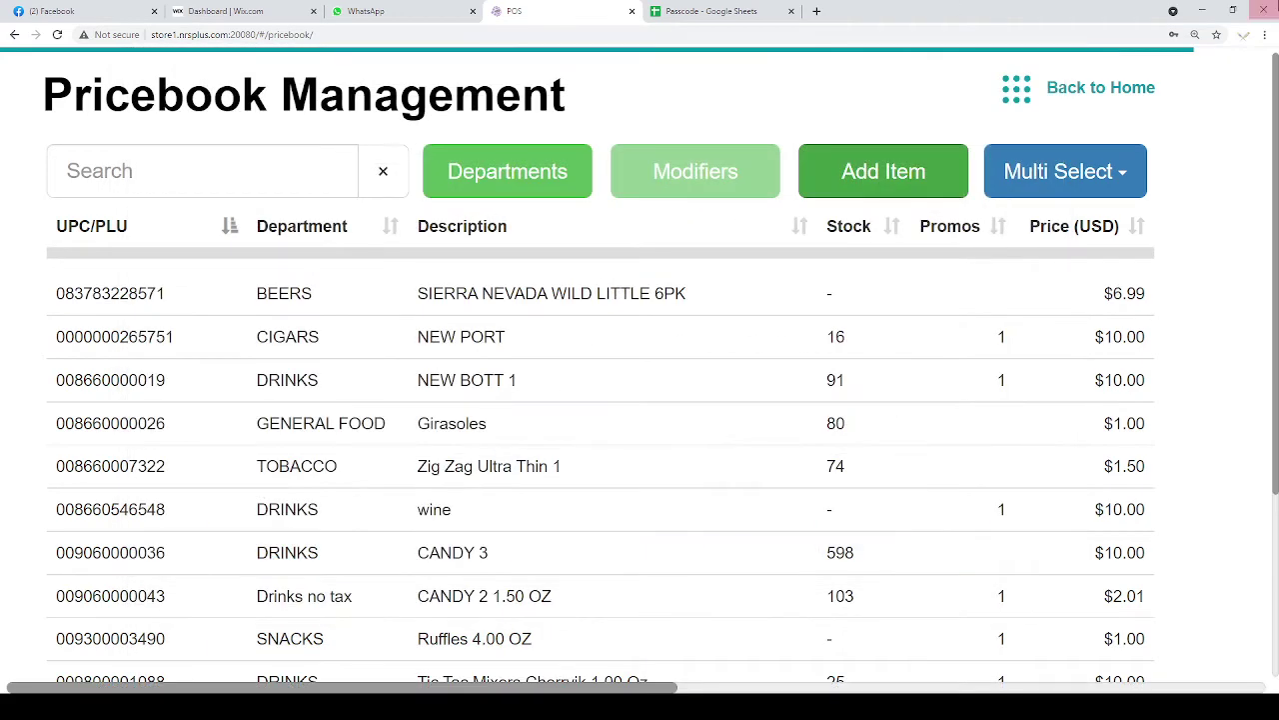
Step: Ring up the age-verified six-pack at $6.99 and check the $0.60 fee
{"action": "left_click", "coordinate": [1054, 104]}
{"action": "left_click", "coordinate": [189, 215]}
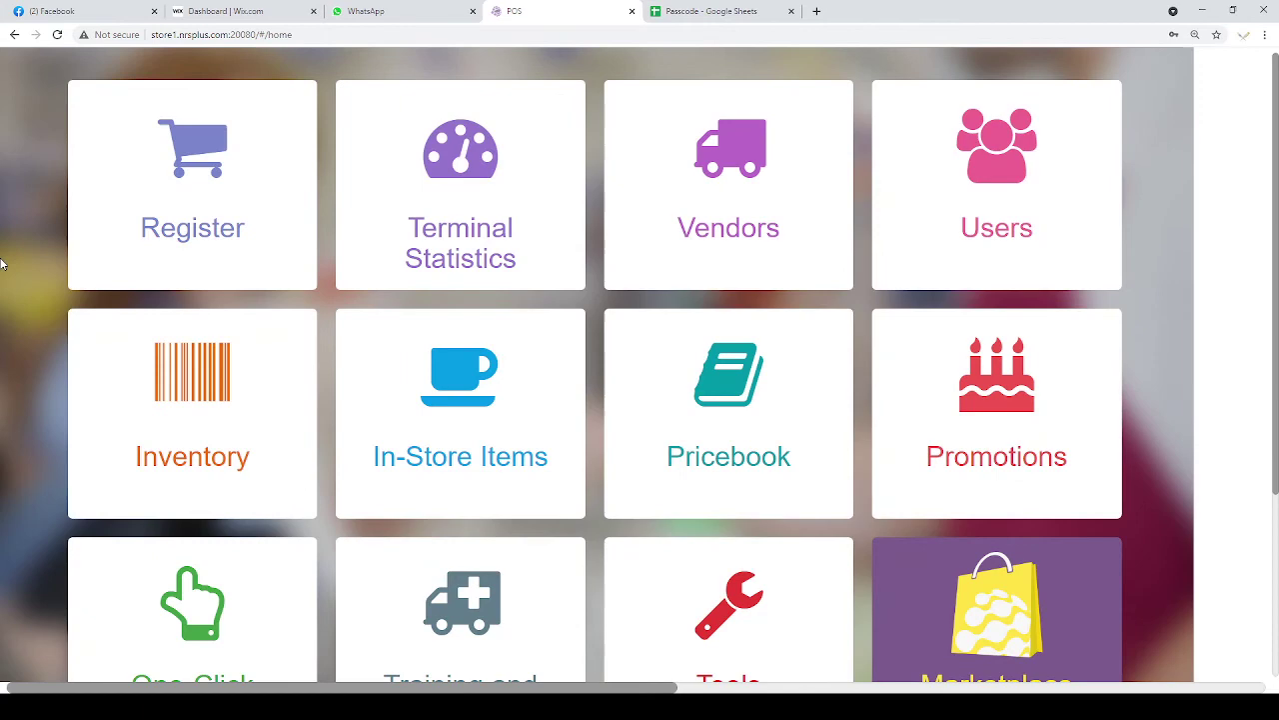
{"action": "left_click", "coordinate": [549, 650]}
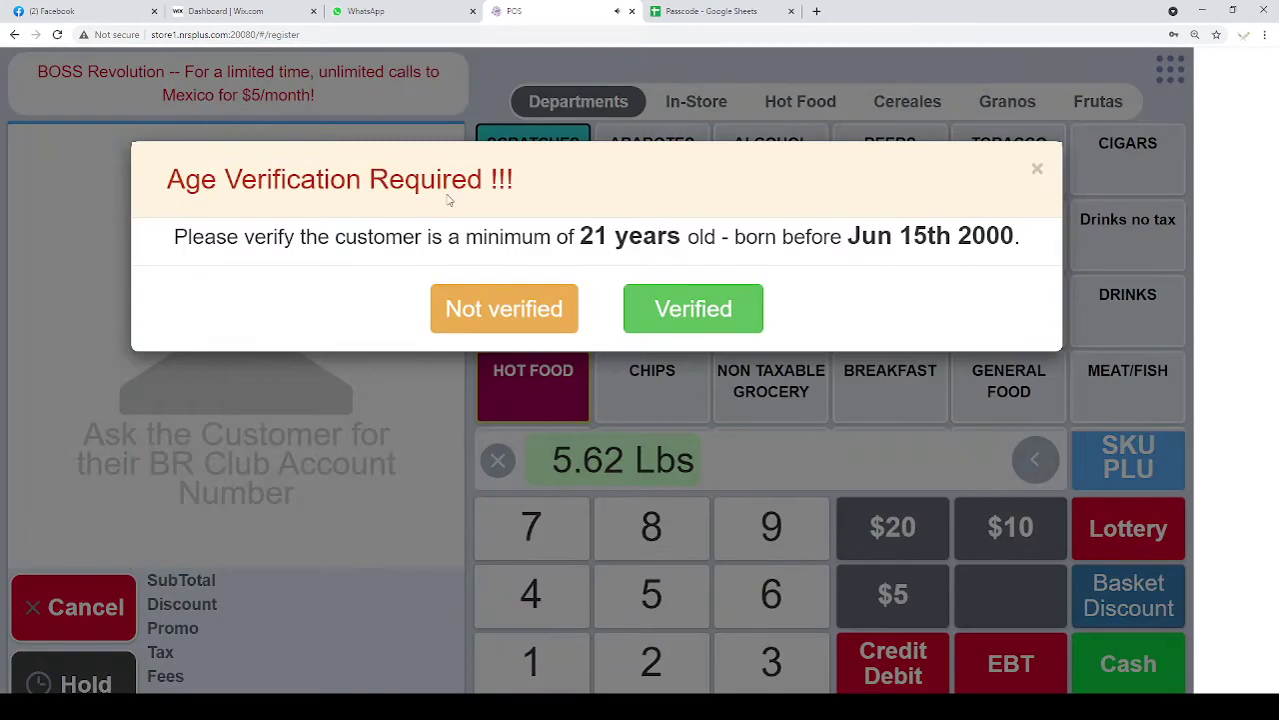
{"action": "left_click", "coordinate": [650, 310]}
{"action": "scroll", "coordinate": [383, 510], "scroll_direction": "down", "scroll_amount": 2}
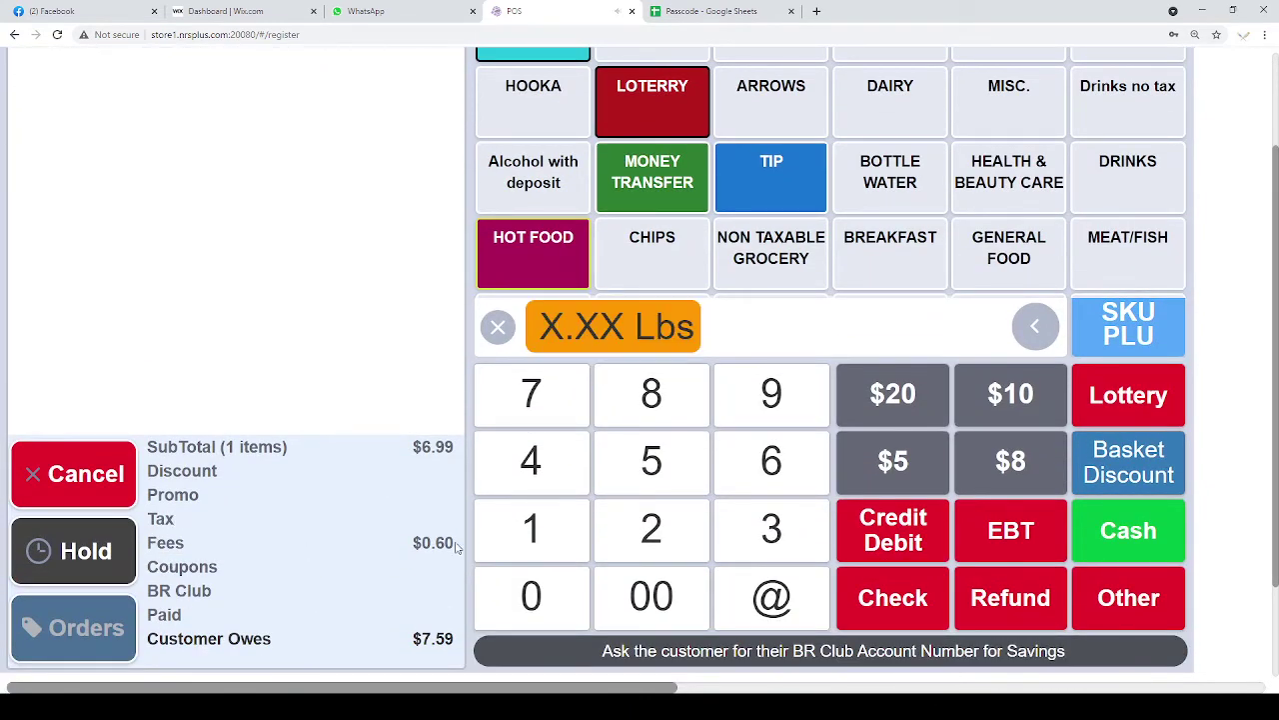
{"action": "scroll", "coordinate": [455, 548], "scroll_direction": "up", "scroll_amount": 2}
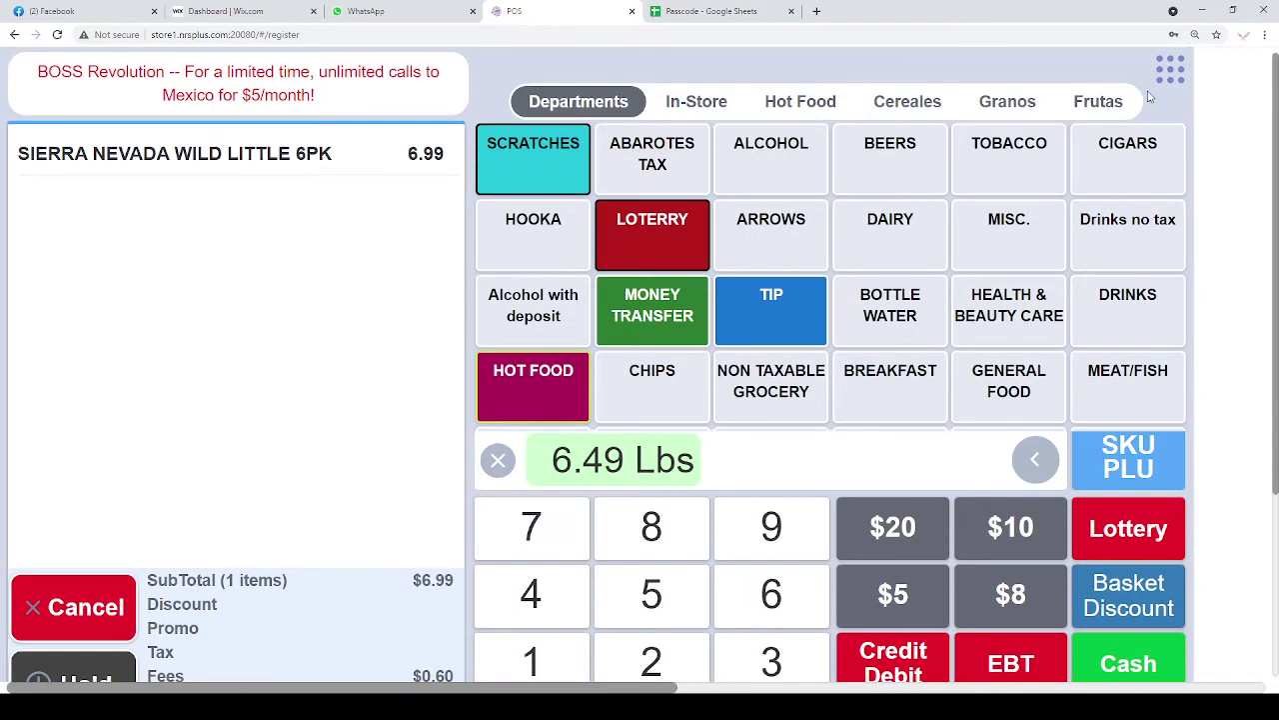
Step: Void the test sale and go back to the home dashboard
{"action": "left_click", "coordinate": [70, 608]}
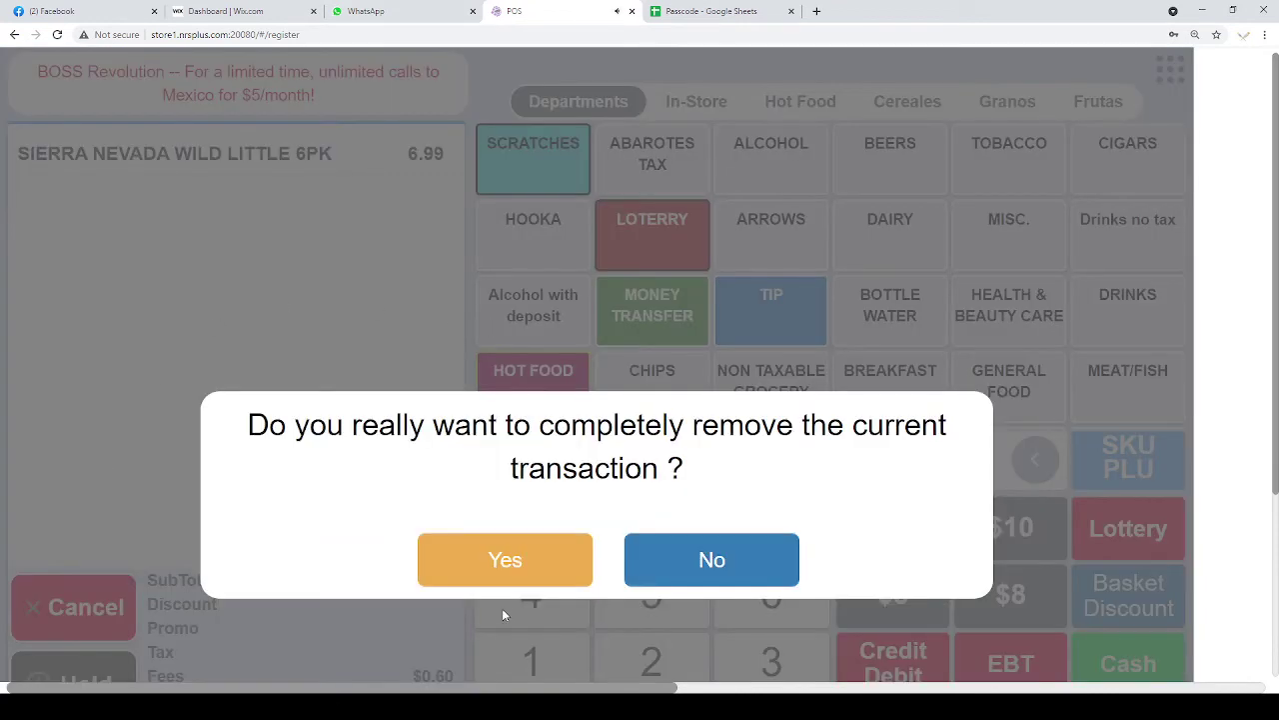
{"action": "left_click", "coordinate": [505, 570]}
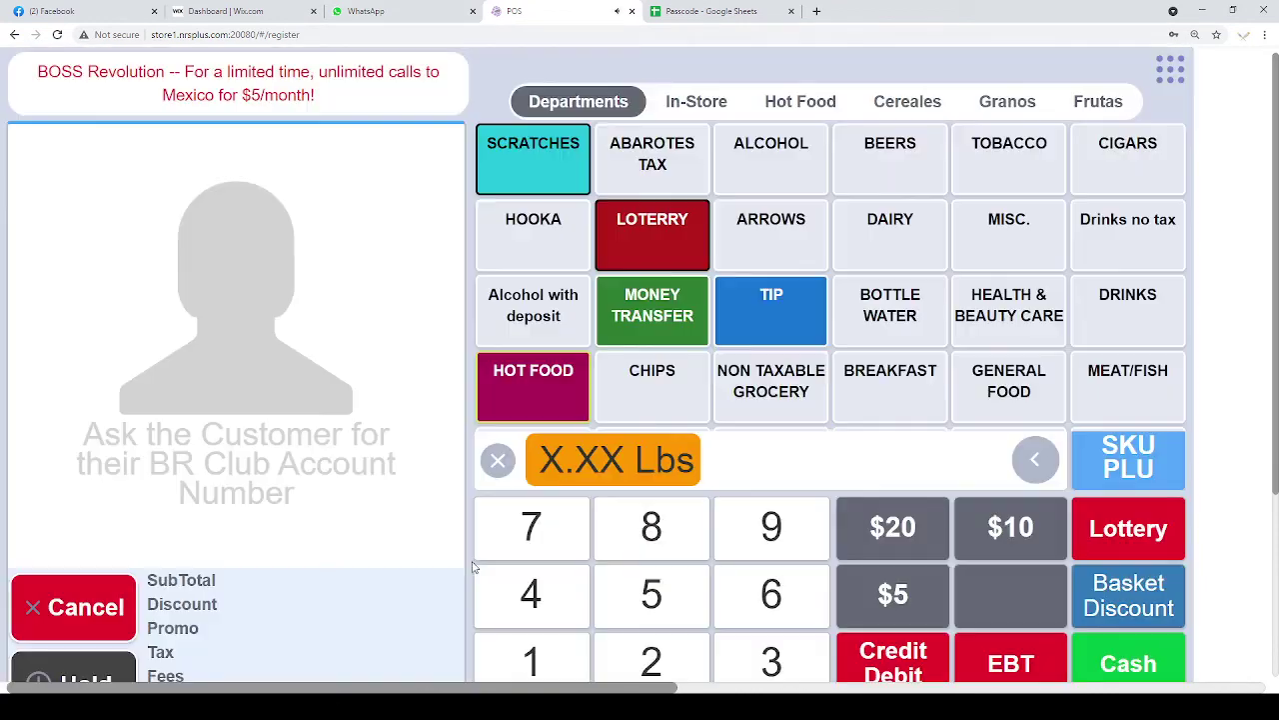
{"action": "left_click", "coordinate": [1140, 70]}
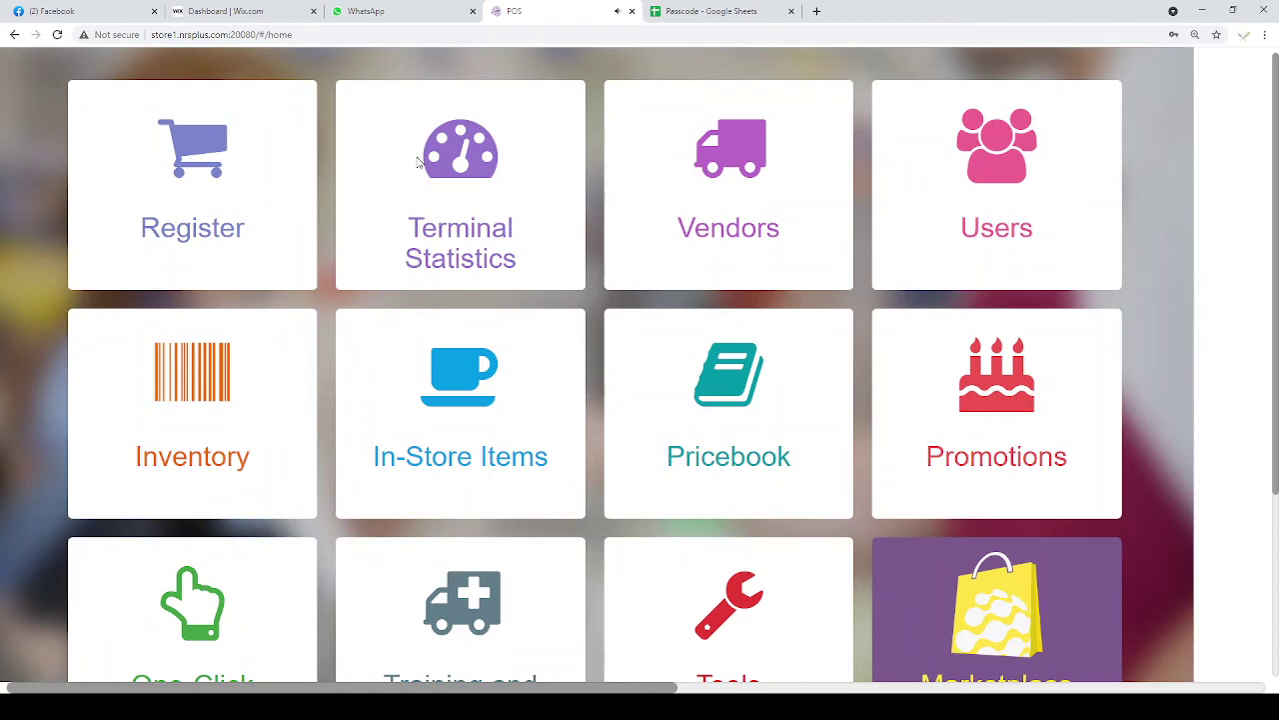
{"action": "left_click", "coordinate": [773, 393]}
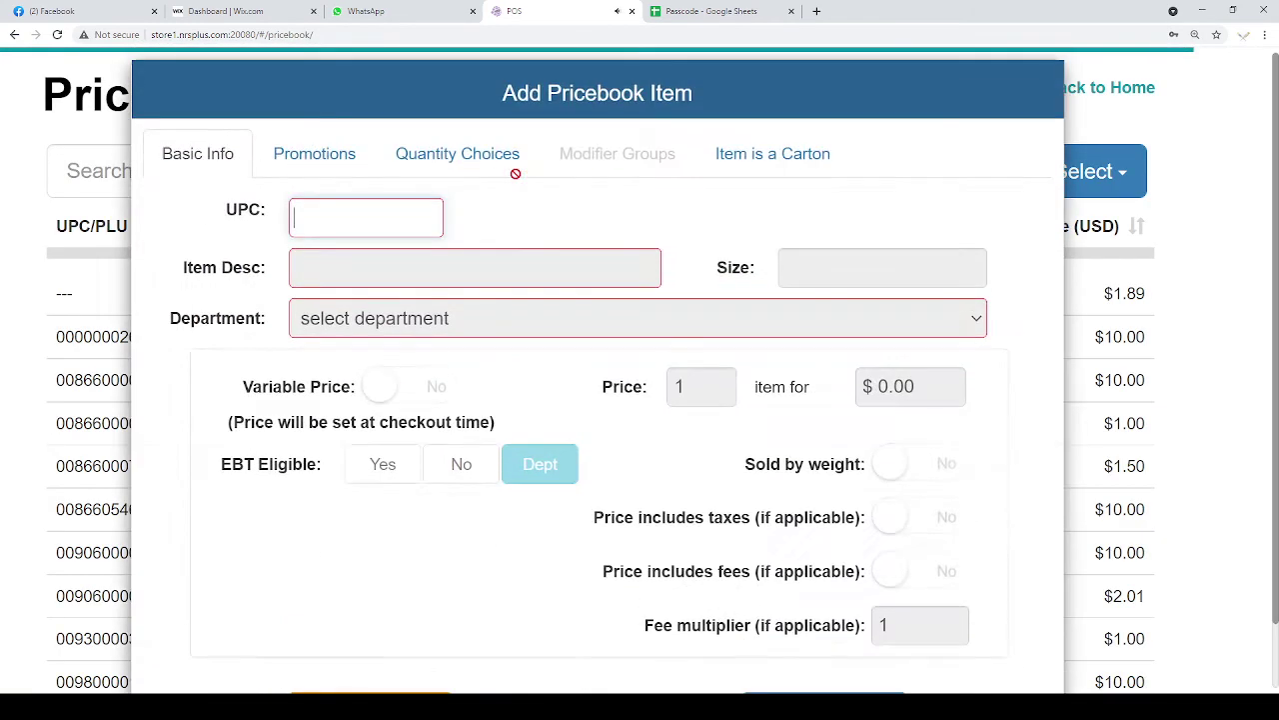
{"action": "type", "text": "083783228571"}
{"action": "key", "text": "Return"}
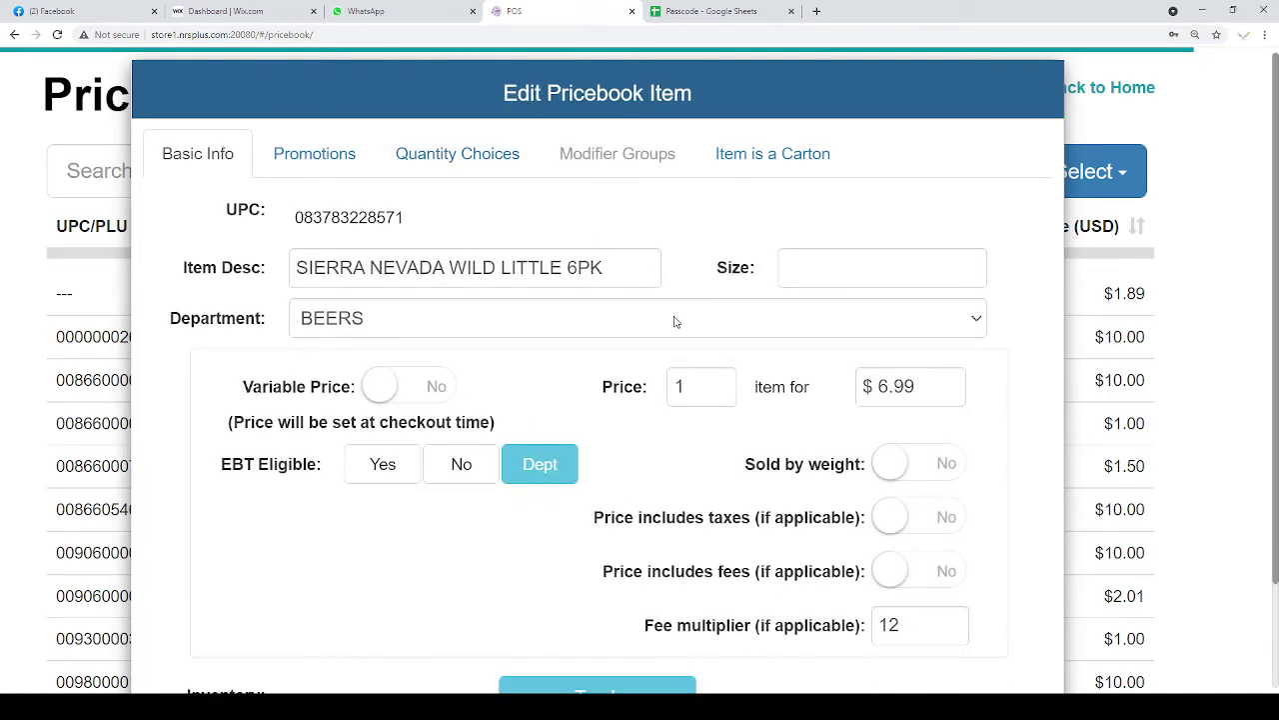
{"action": "scroll", "coordinate": [680, 318], "scroll_direction": "down", "scroll_amount": 2}
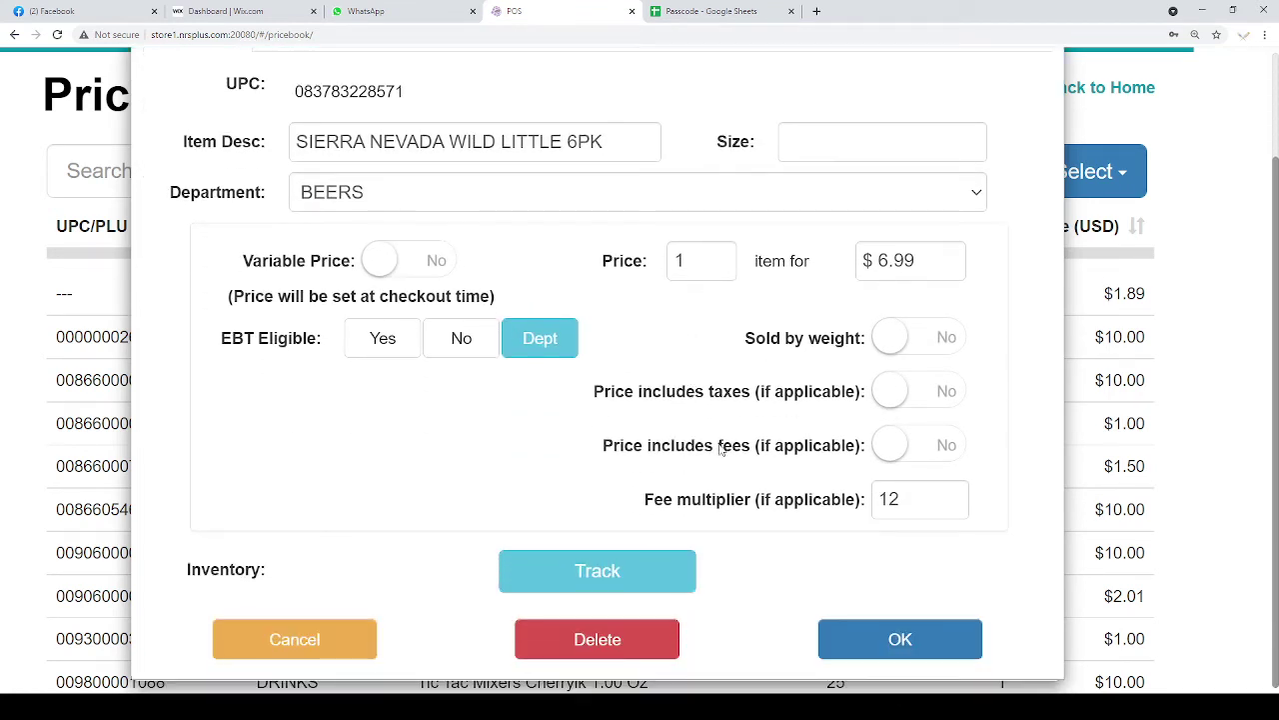
{"action": "double_click", "coordinate": [890, 500]}
{"action": "type", "text": "30"}
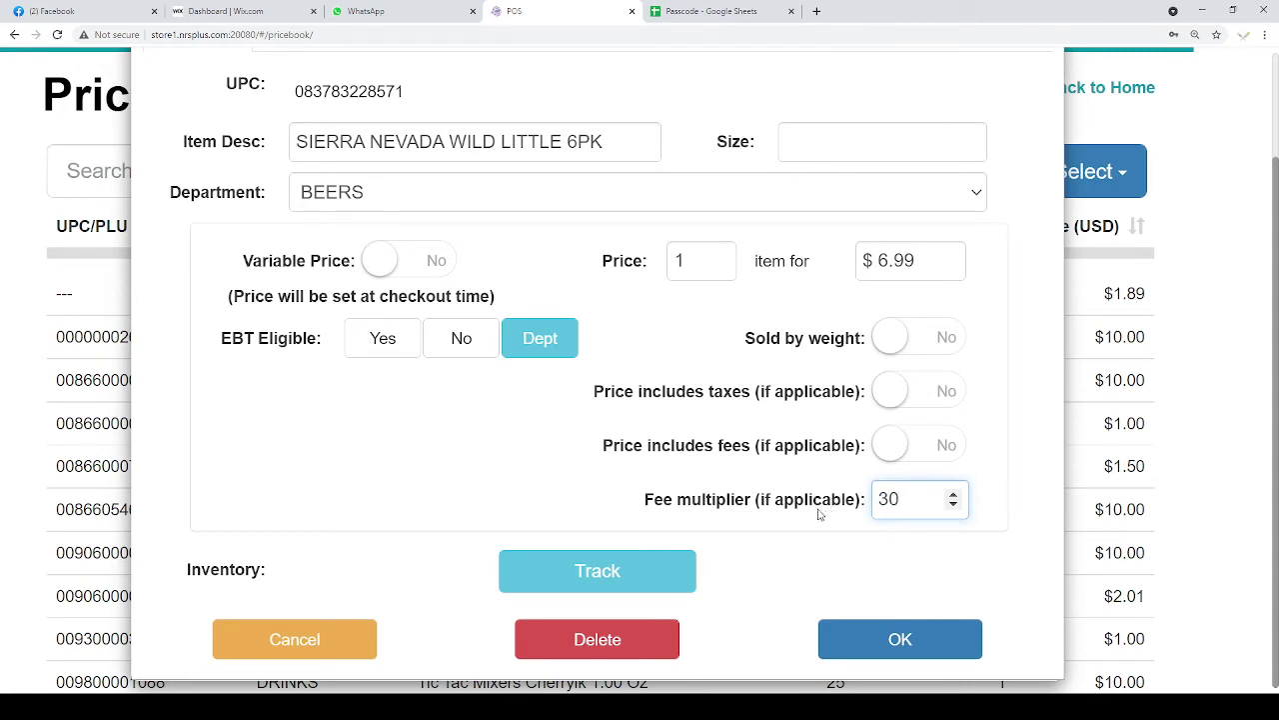
{"action": "left_click", "coordinate": [930, 652]}
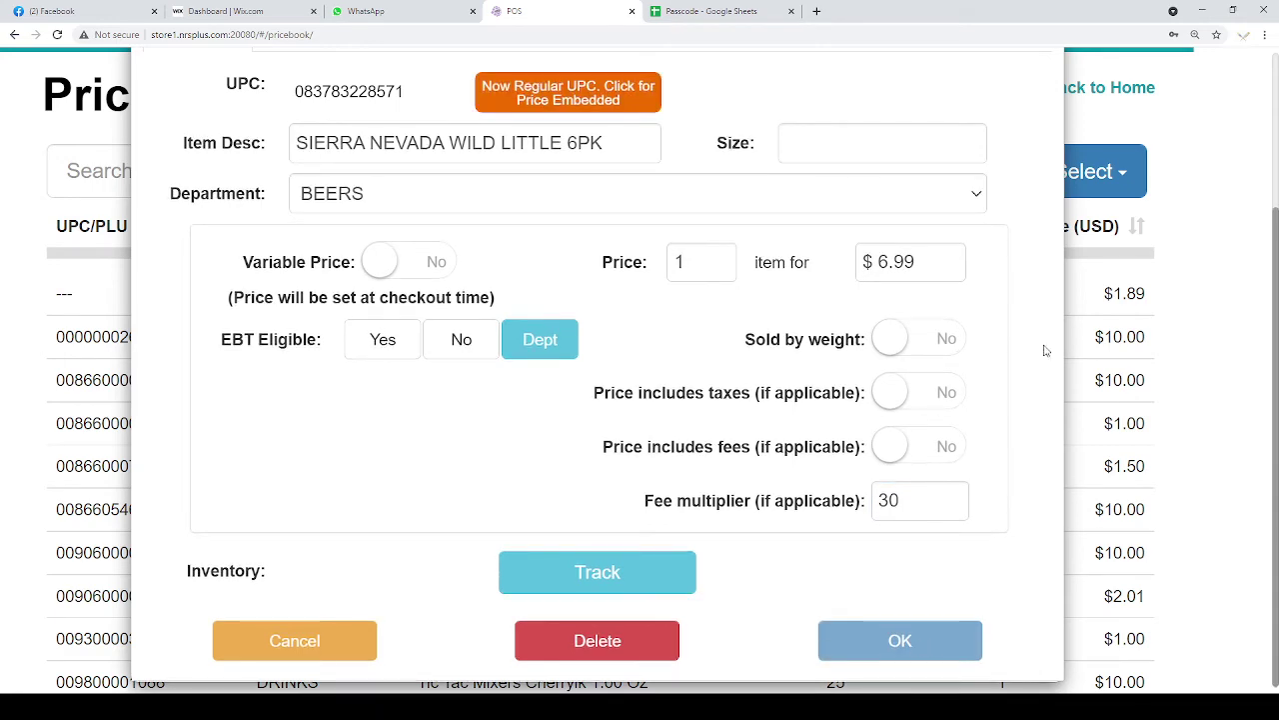
Step: Ring up the six-pack at the register after the age check and remove the duplicate line, showing $6.99 with $1.50 fees
{"action": "left_click", "coordinate": [1148, 87]}
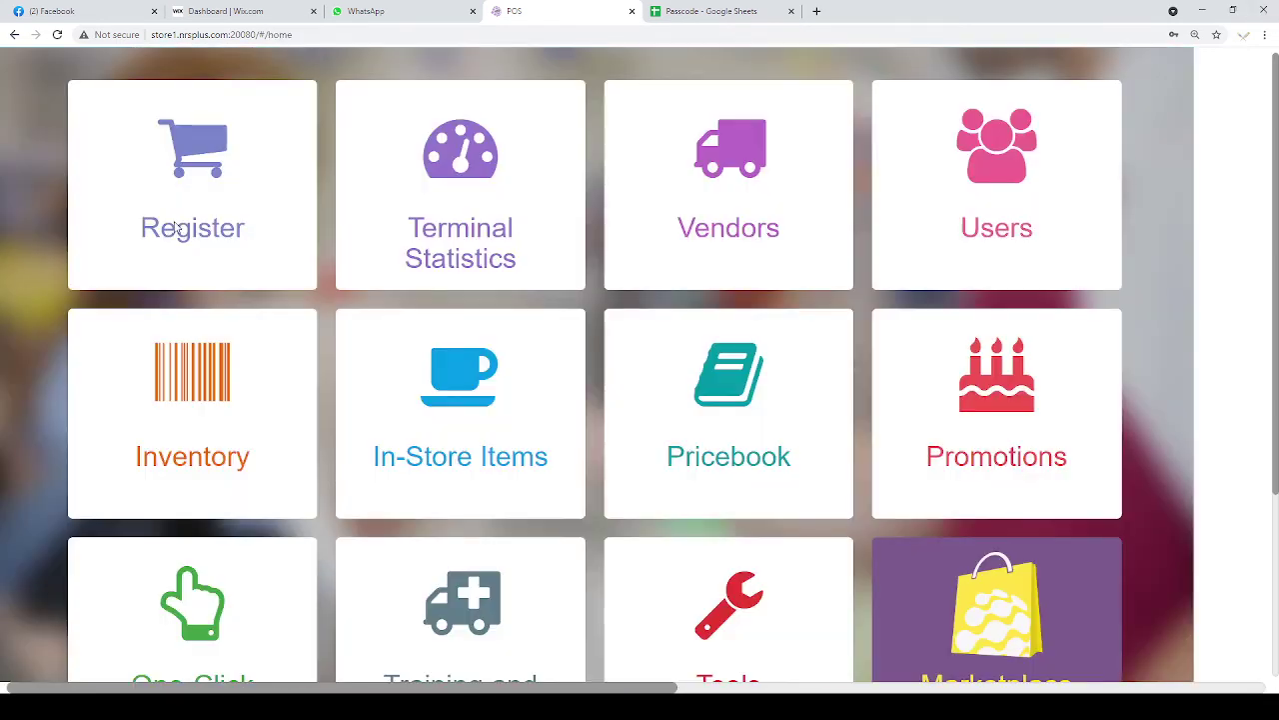
{"action": "left_click", "coordinate": [136, 196]}
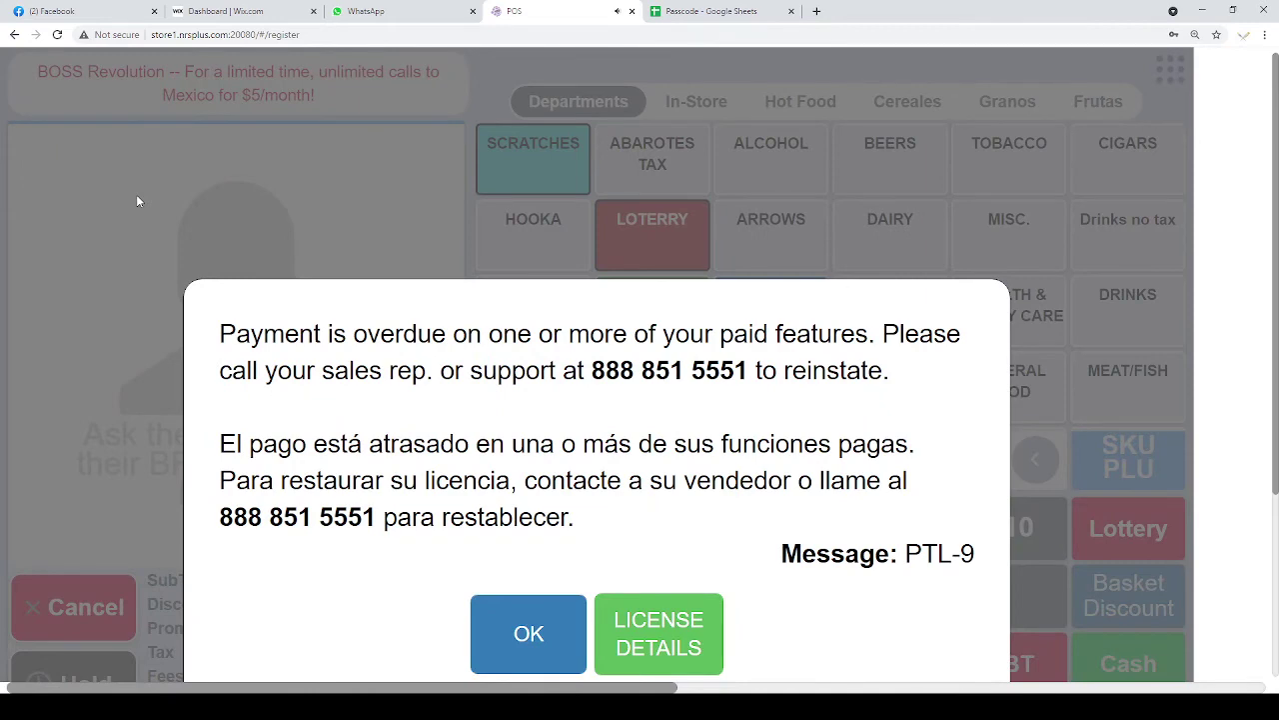
{"action": "left_click", "coordinate": [529, 634]}
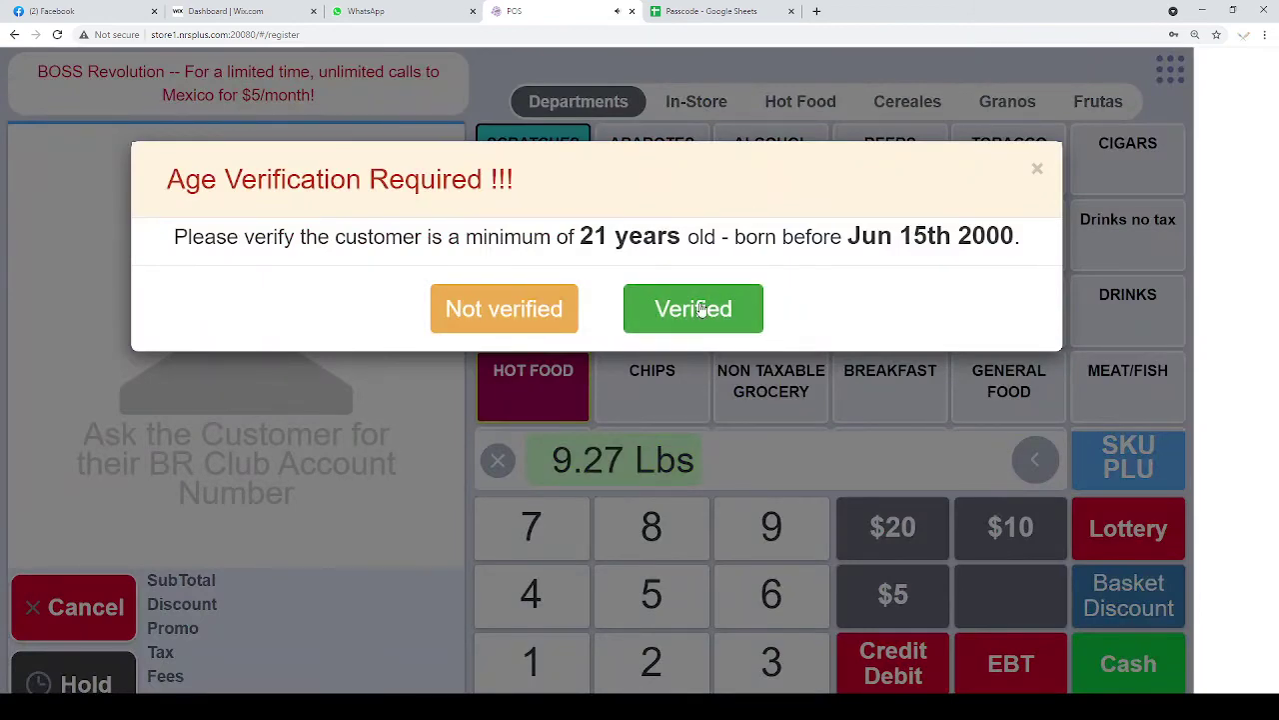
{"action": "left_click", "coordinate": [683, 309]}
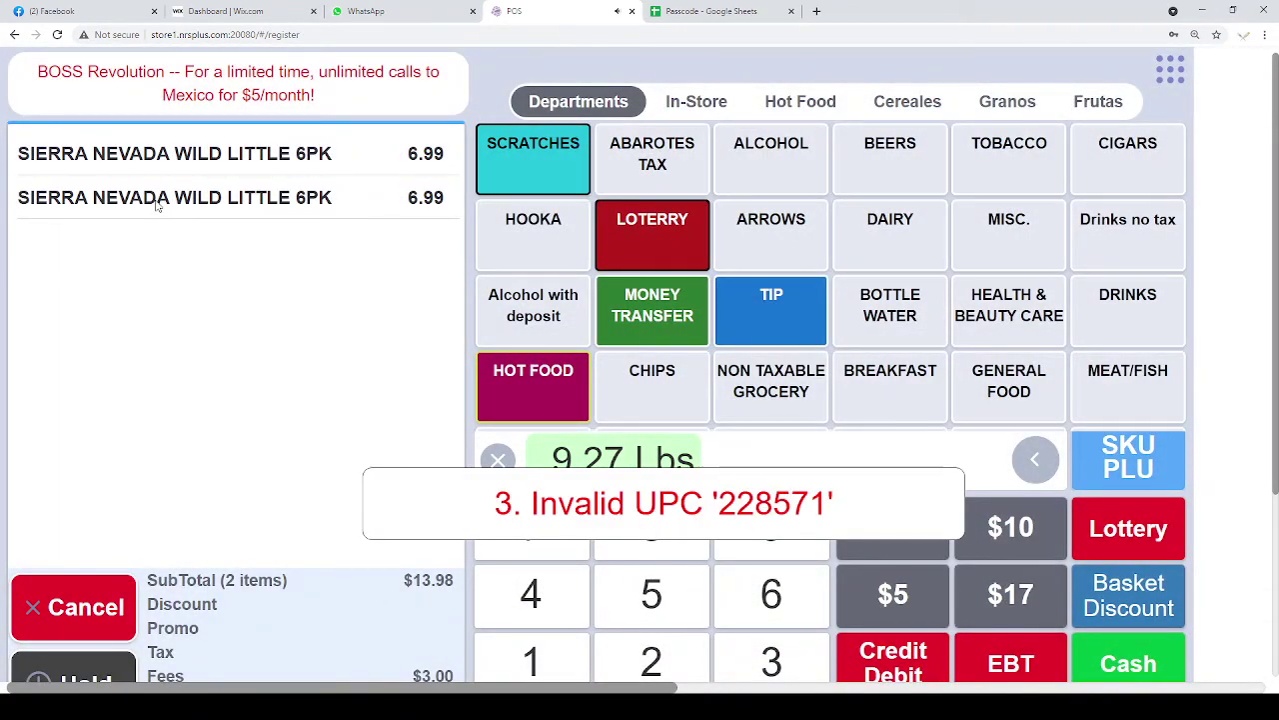
{"action": "left_click", "coordinate": [157, 200]}
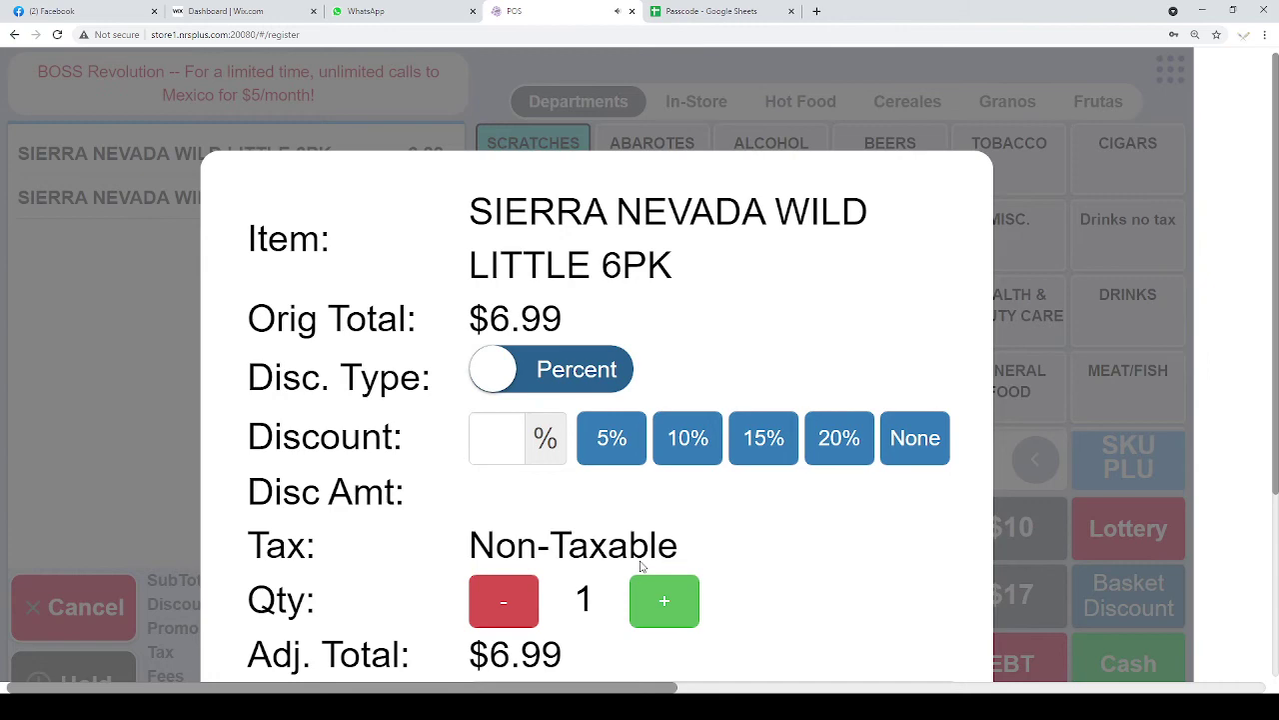
{"action": "scroll", "coordinate": [572, 432], "scroll_direction": "down", "scroll_amount": 2}
{"action": "left_click", "coordinate": [639, 580]}
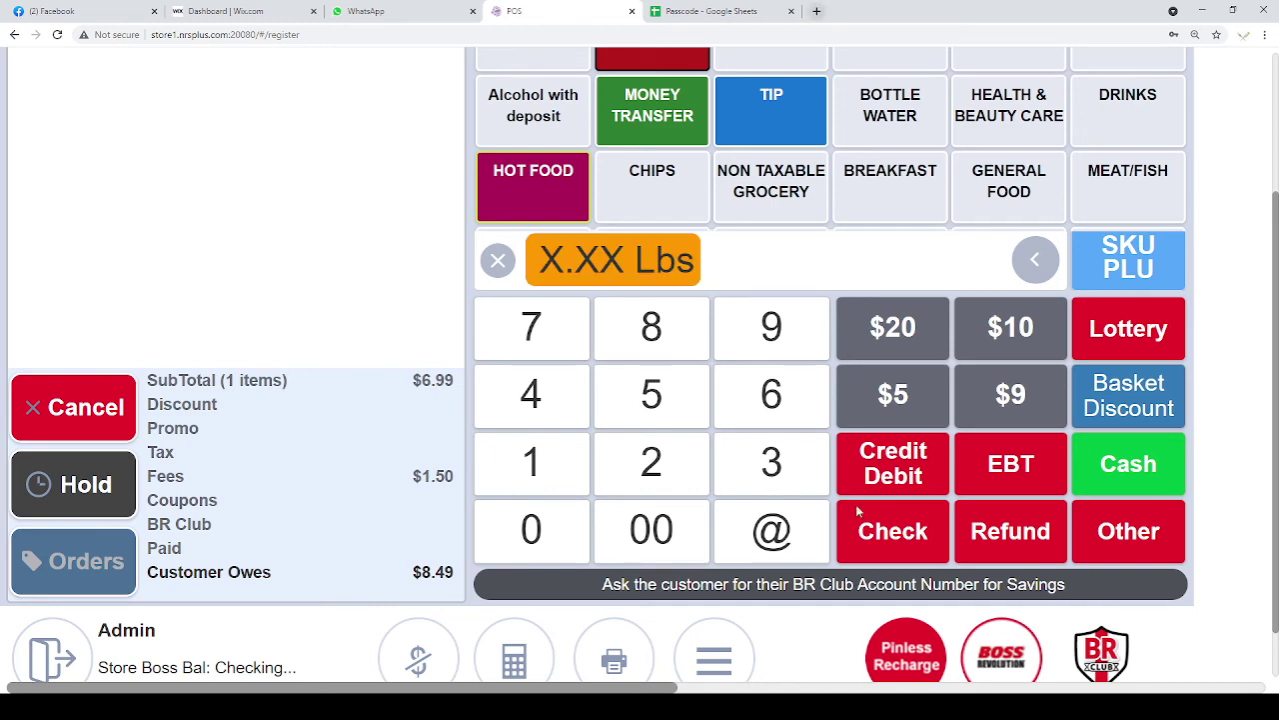
Step: Void the test transaction and confirm clearing it
{"action": "scroll", "coordinate": [872, 552], "scroll_direction": "up", "scroll_amount": 3}
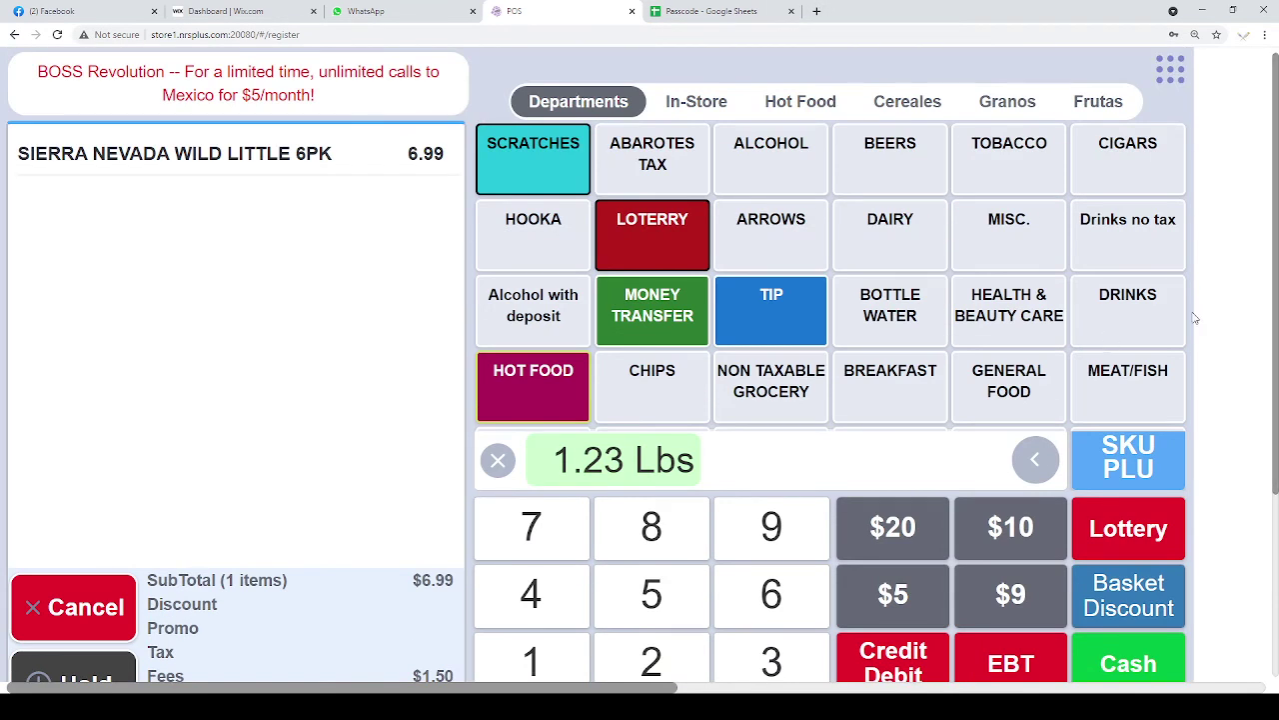
{"action": "left_click", "coordinate": [85, 600]}
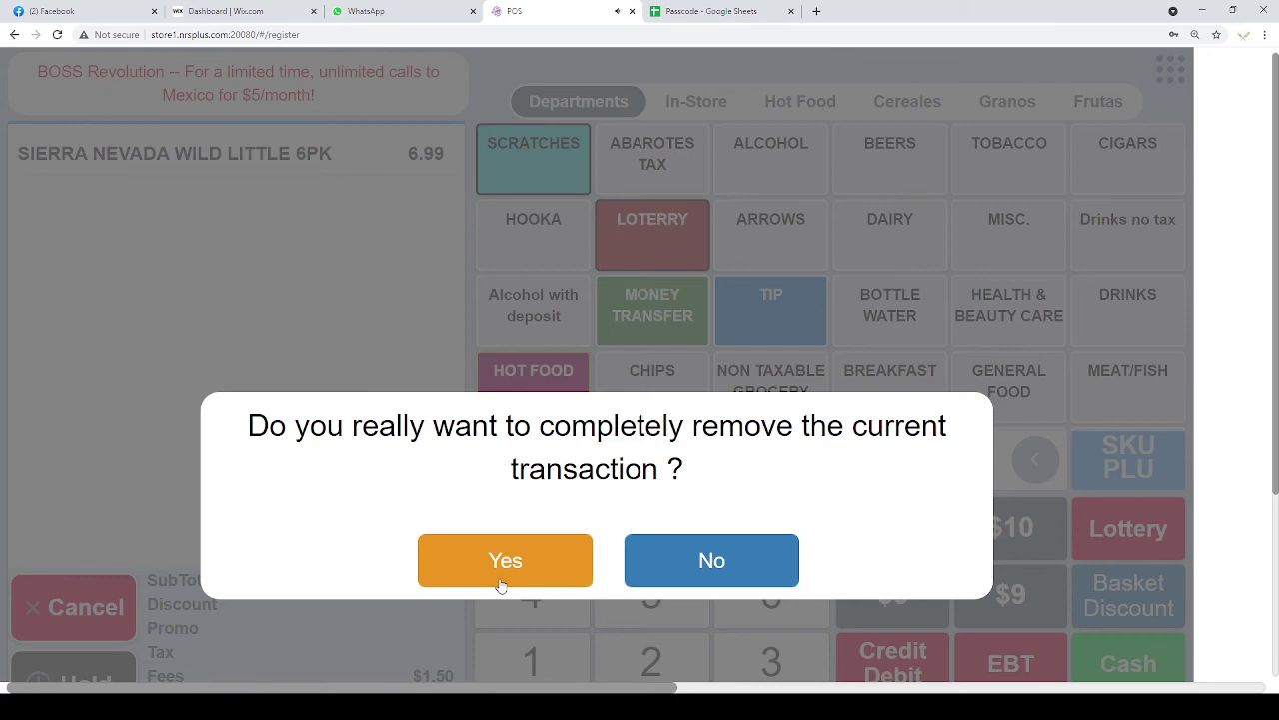
{"action": "left_click", "coordinate": [502, 562]}
{"action": "left_click", "coordinate": [1171, 70]}
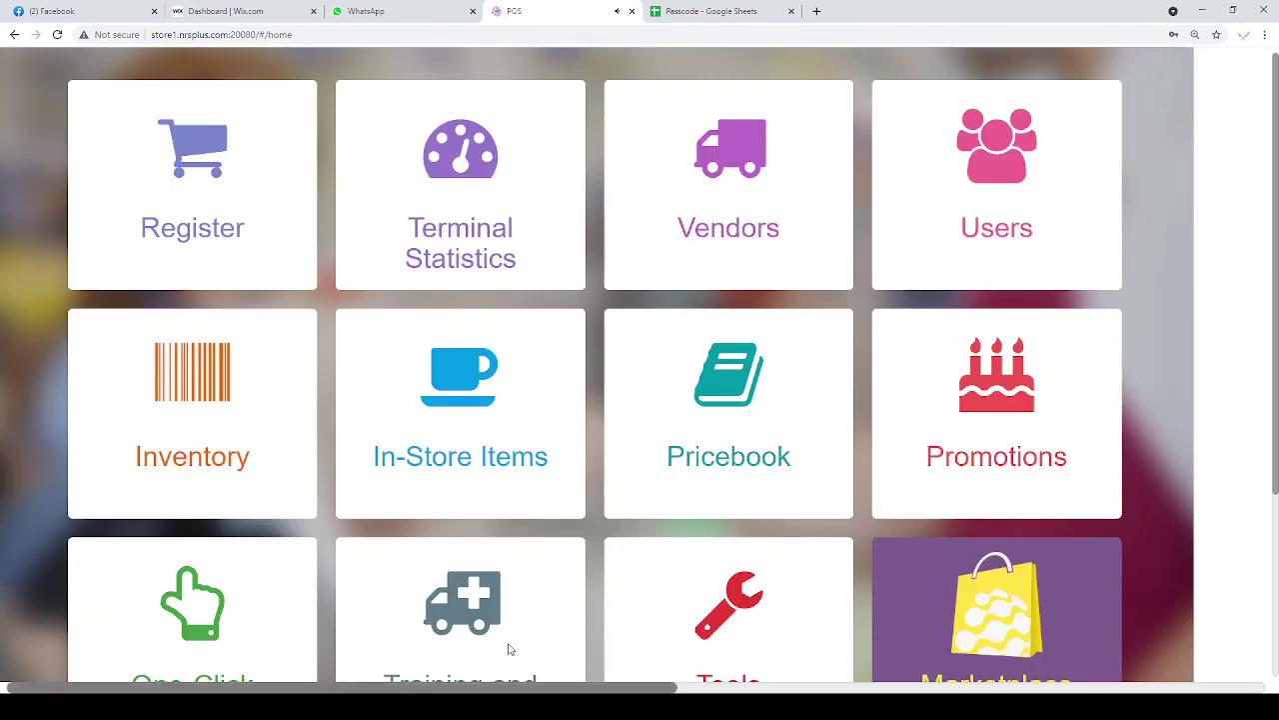
{"action": "left_click", "coordinate": [754, 376]}
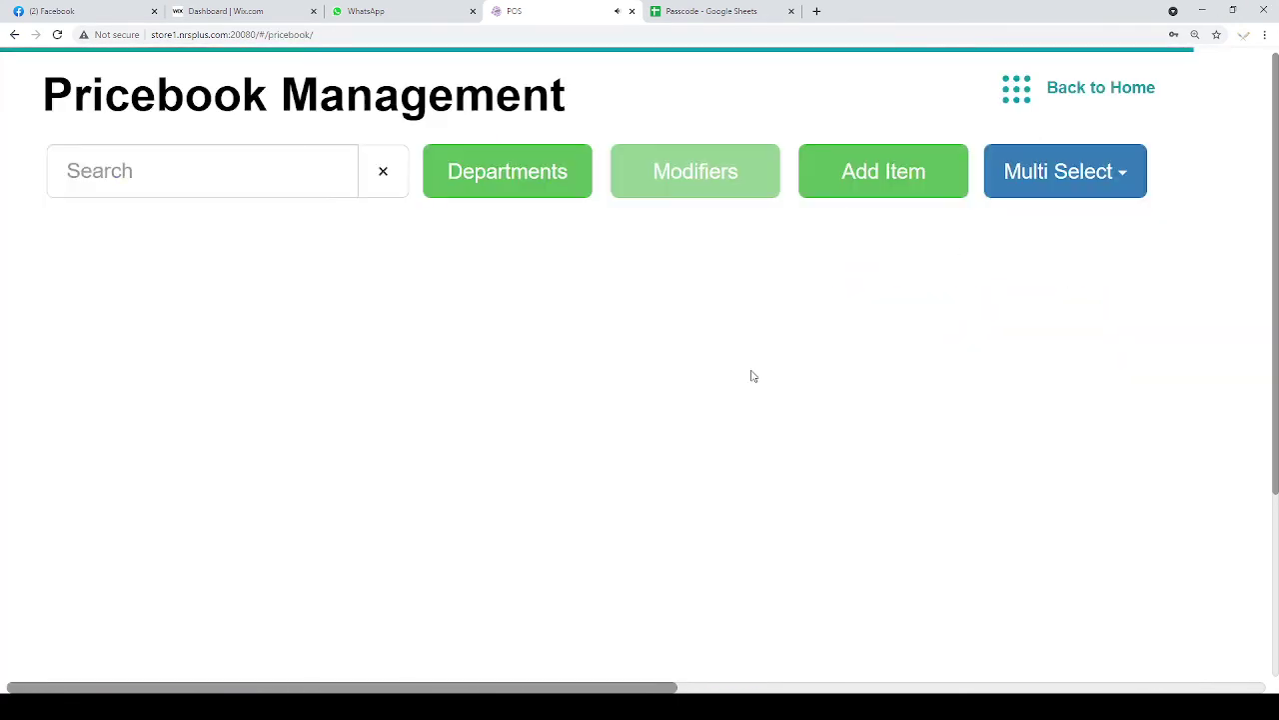
{"action": "left_click", "coordinate": [912, 170]}
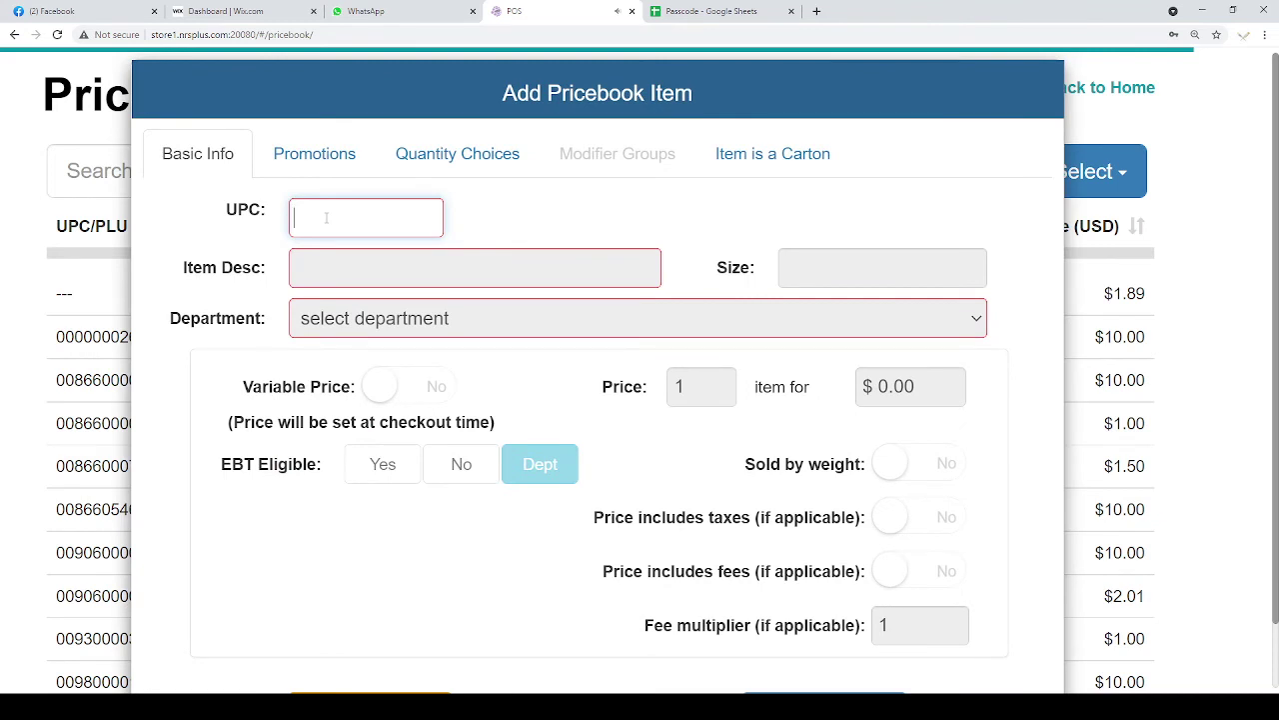
{"action": "type", "text": "083783228571"}
{"action": "key", "text": "Return"}
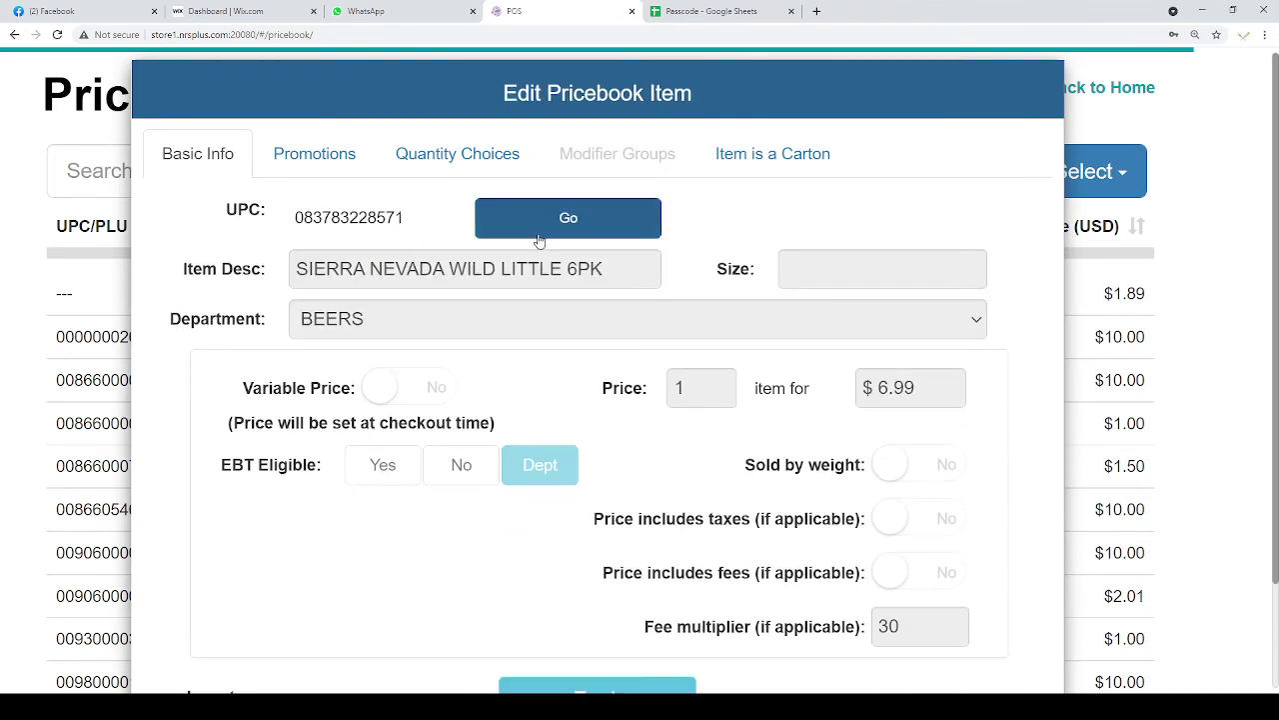
{"action": "double_click", "coordinate": [900, 625]}
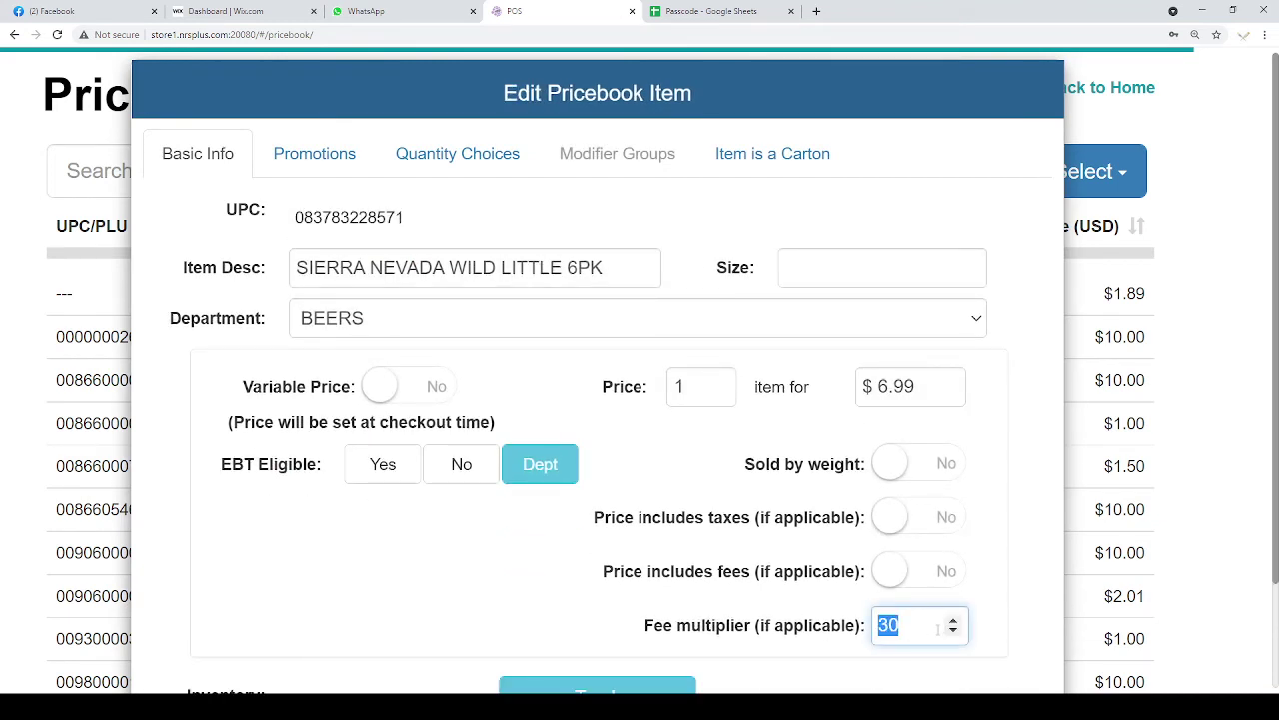
{"action": "type", "text": "01"}
{"action": "scroll", "coordinate": [711, 352], "scroll_direction": "down", "scroll_amount": 2}
{"action": "left_click", "coordinate": [915, 645]}
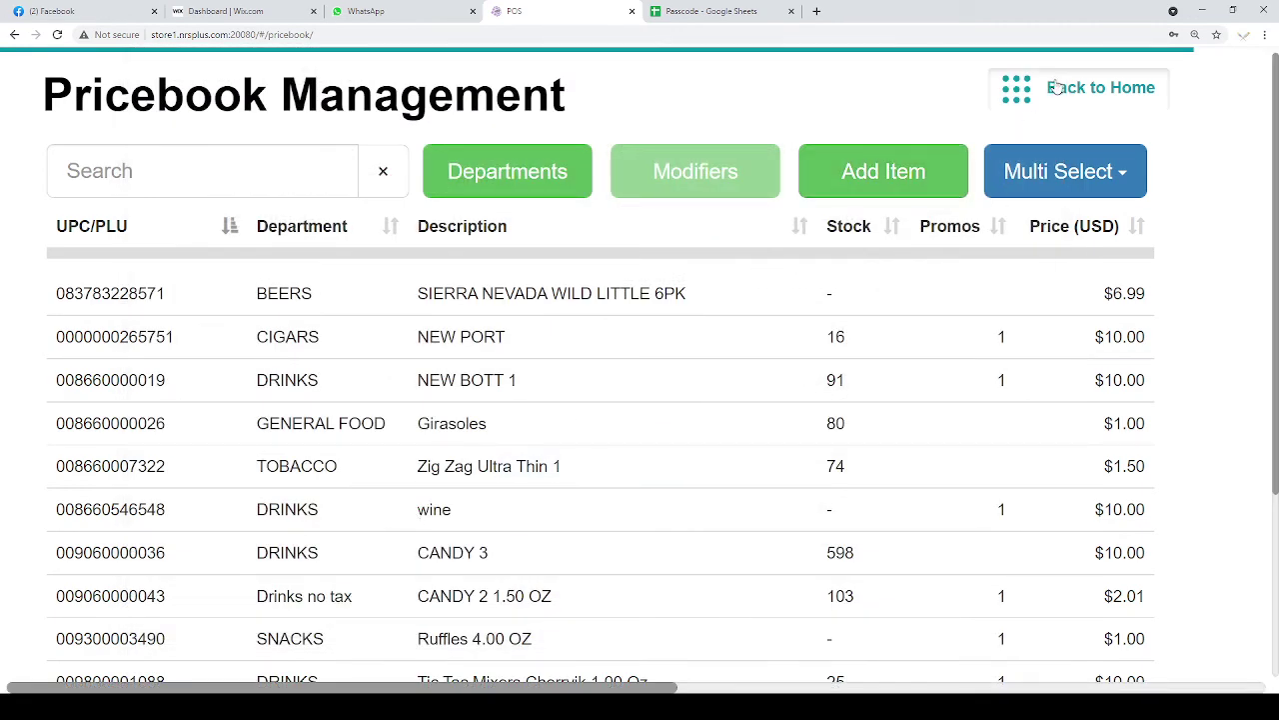
Step: Ring up a fresh register test after the age check, showing $0.05 fees and a $7.04 total
{"action": "left_click", "coordinate": [1018, 88]}
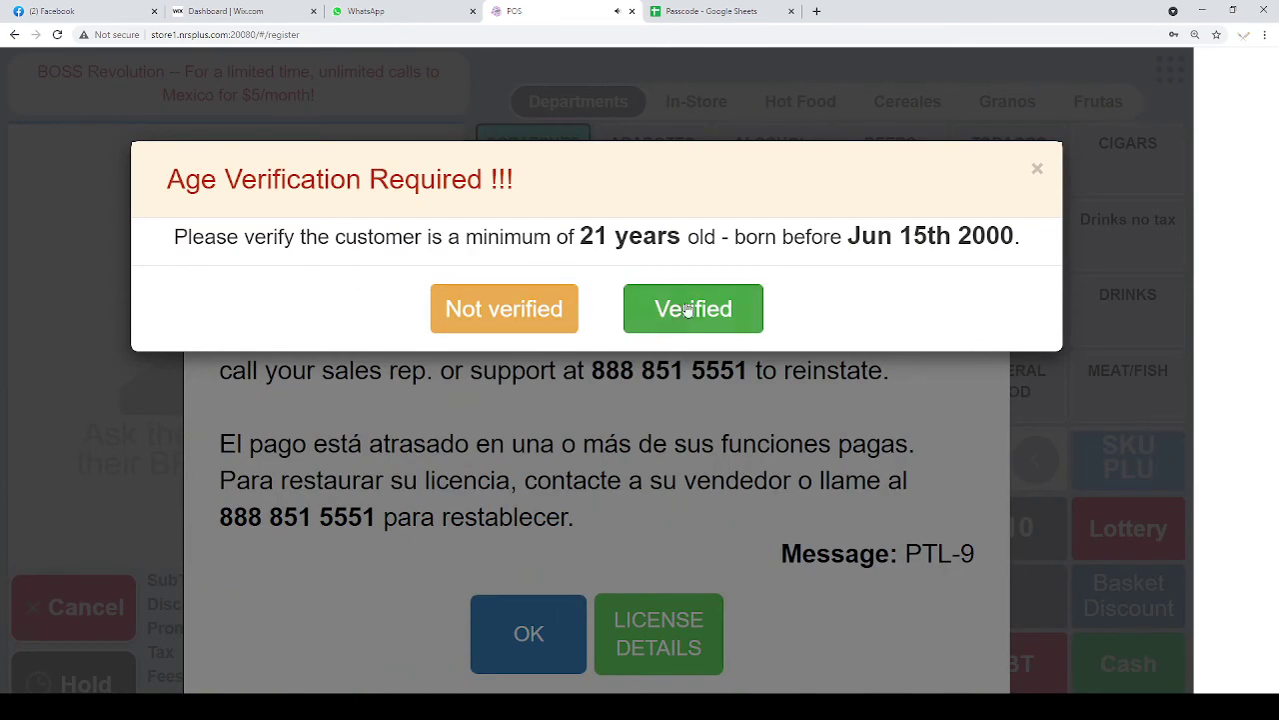
{"action": "left_click", "coordinate": [668, 301]}
{"action": "left_click", "coordinate": [514, 608]}
{"action": "scroll", "coordinate": [359, 576], "scroll_direction": "down", "scroll_amount": 2}
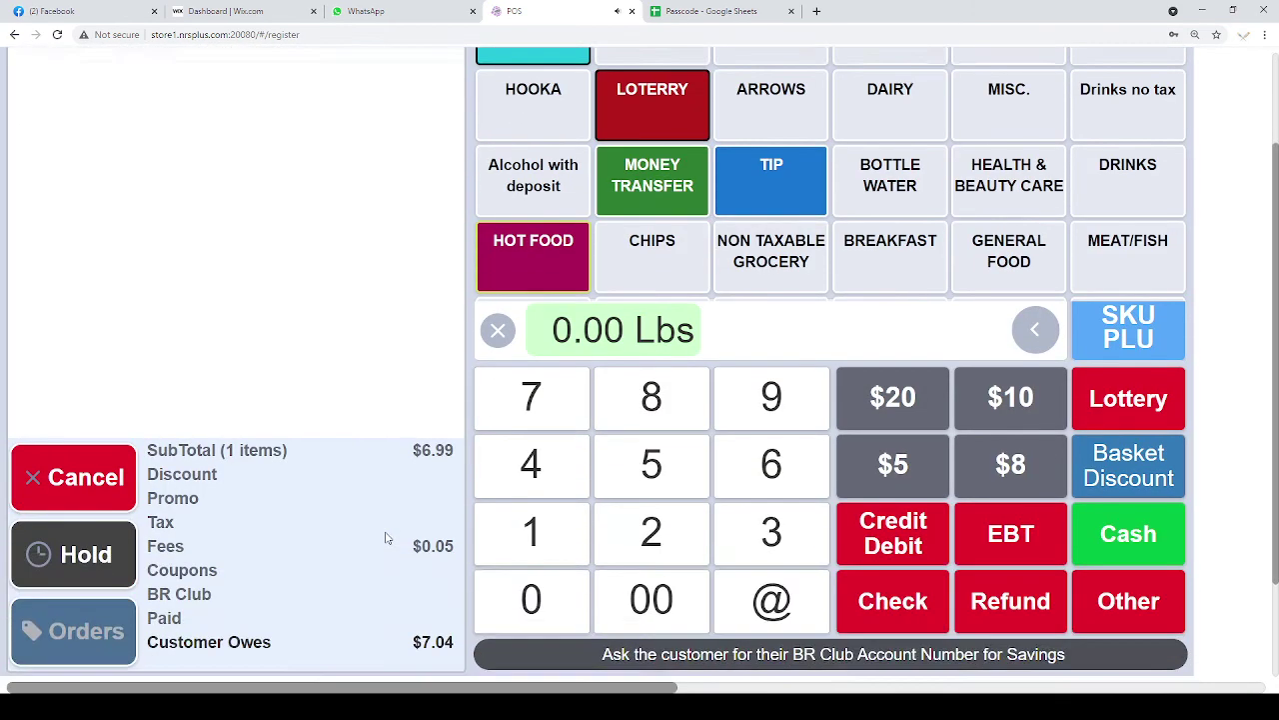